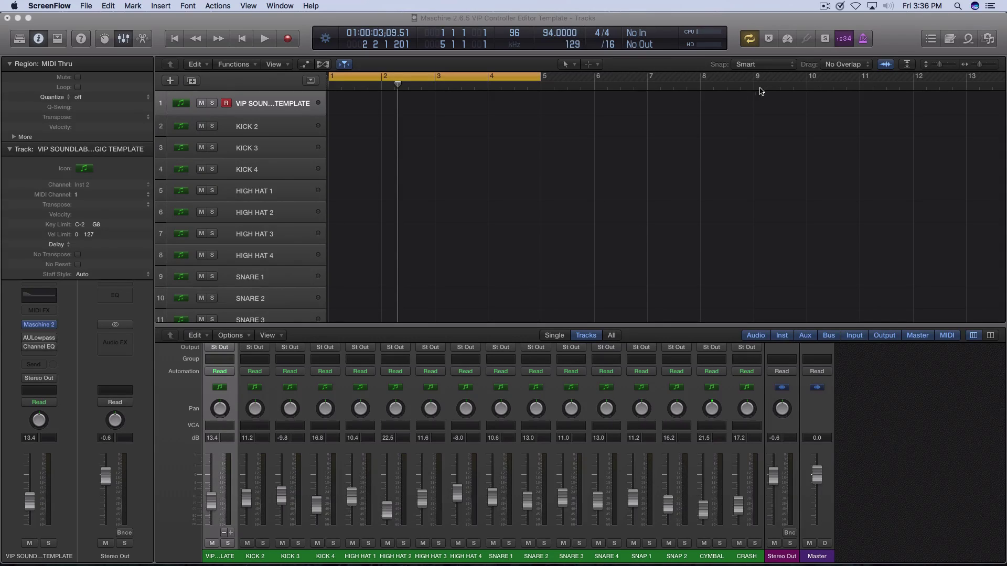
- Enlarge the track lanes and the timeline scale, and return the playhead to the beginning of the project
left_click(942, 65)
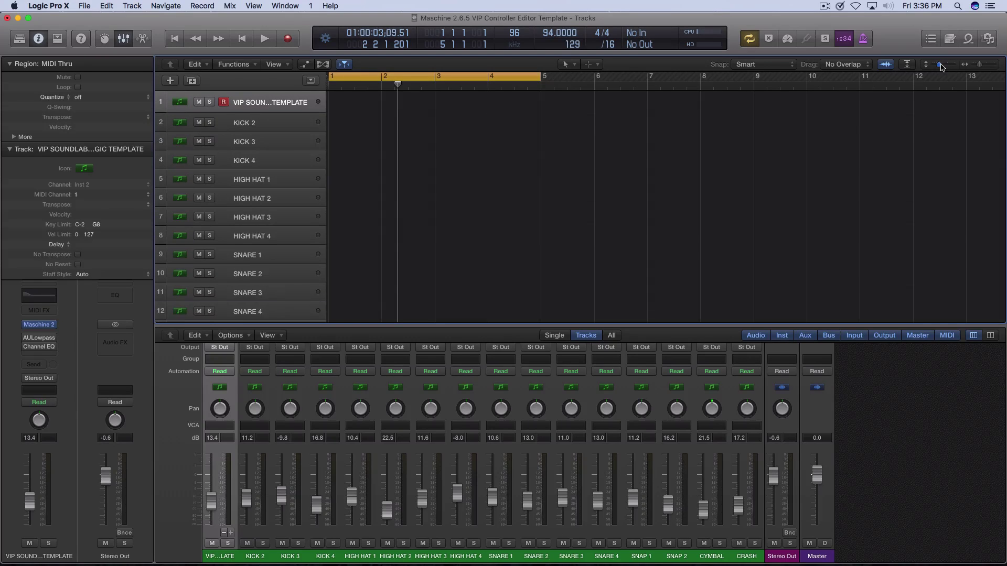
left_click_drag(942, 64, 985, 68)
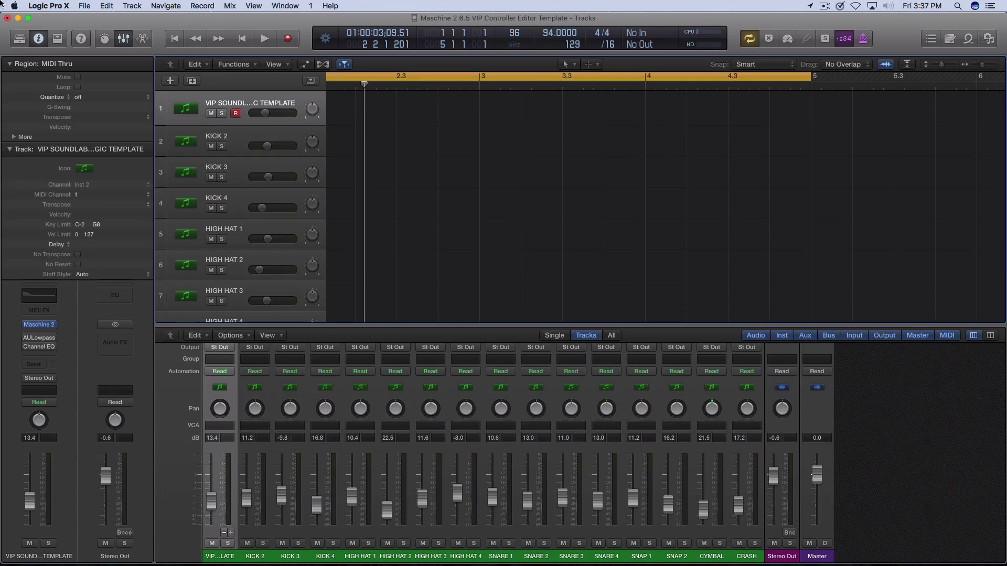
left_click(178, 40)
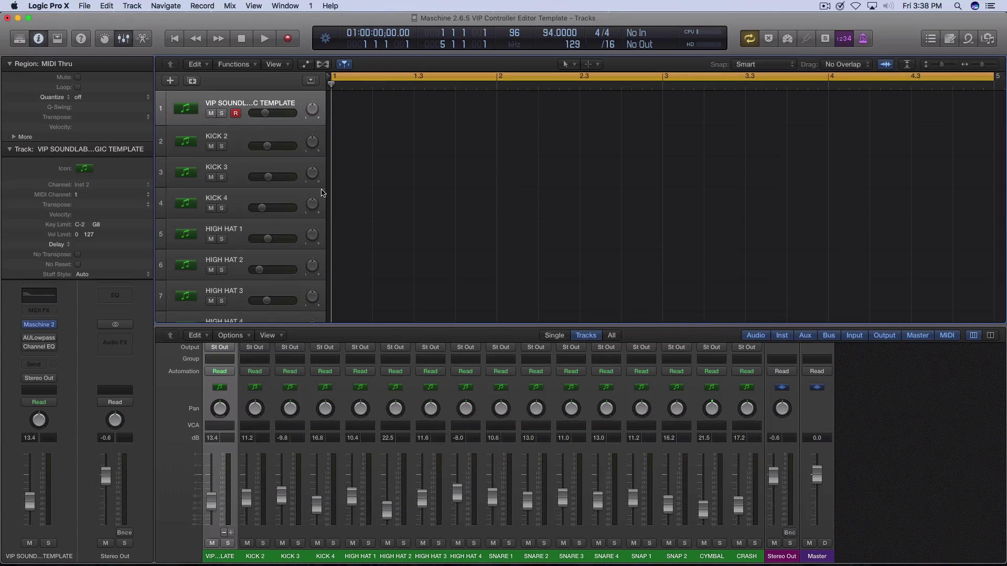
- Open the Maschine 2 plug-in on the VIP SOUNDLAB template track and hide the plug-in window's header
mouse_move(39, 327)
left_click(39, 326)
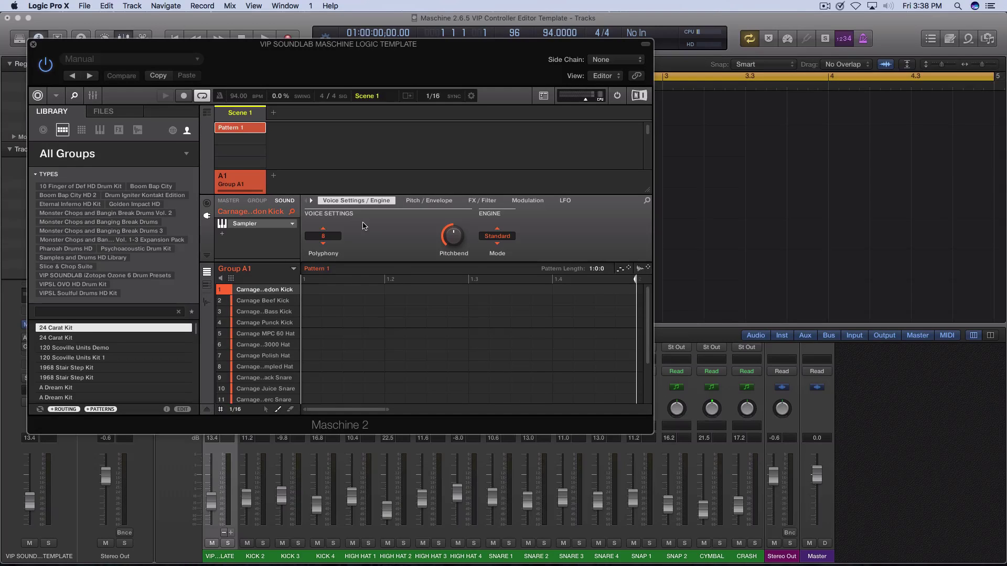
left_click(645, 47)
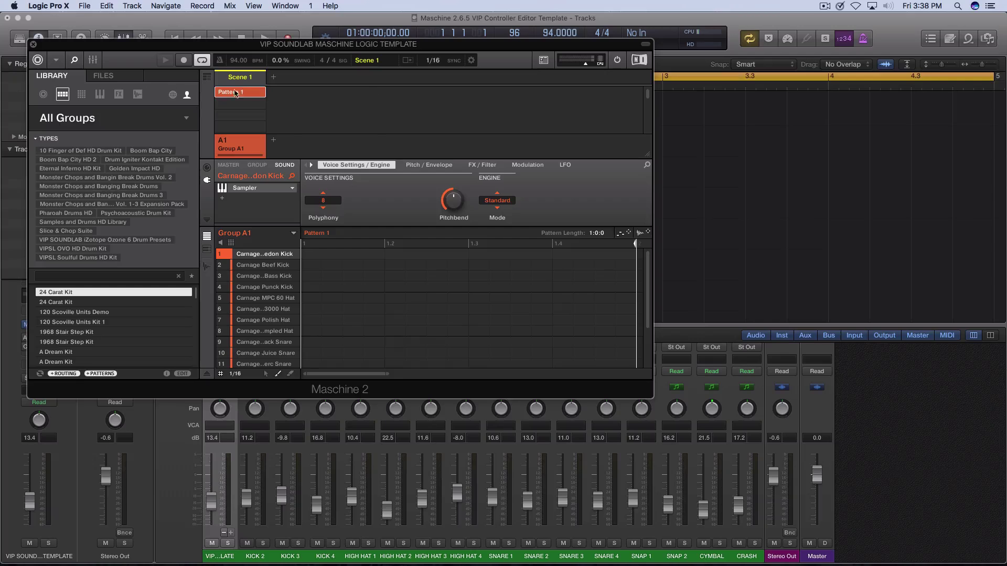
- Set the Maschine view size to Large, hide its browser, and reposition the plug-in window
left_click(59, 62)
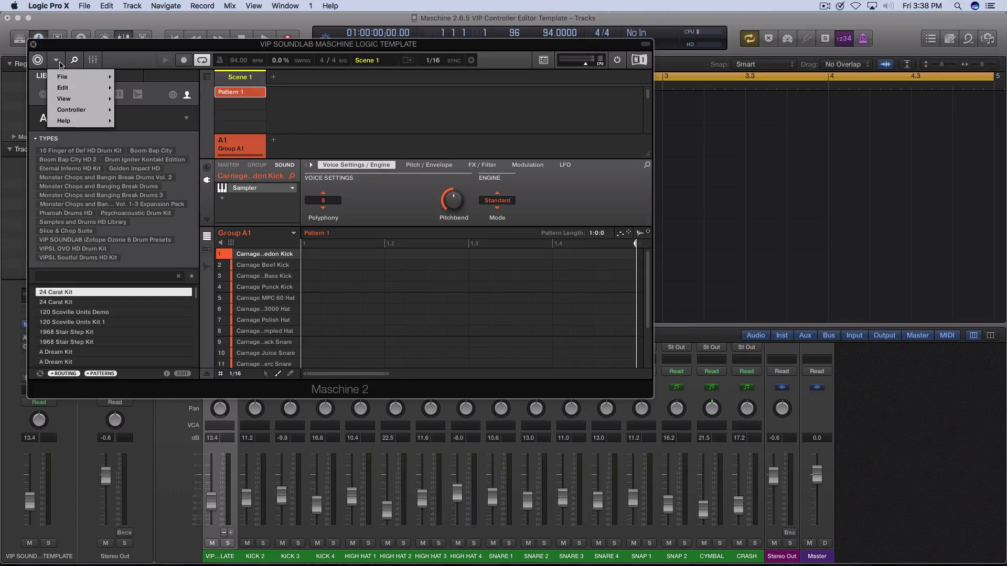
mouse_move(100, 98)
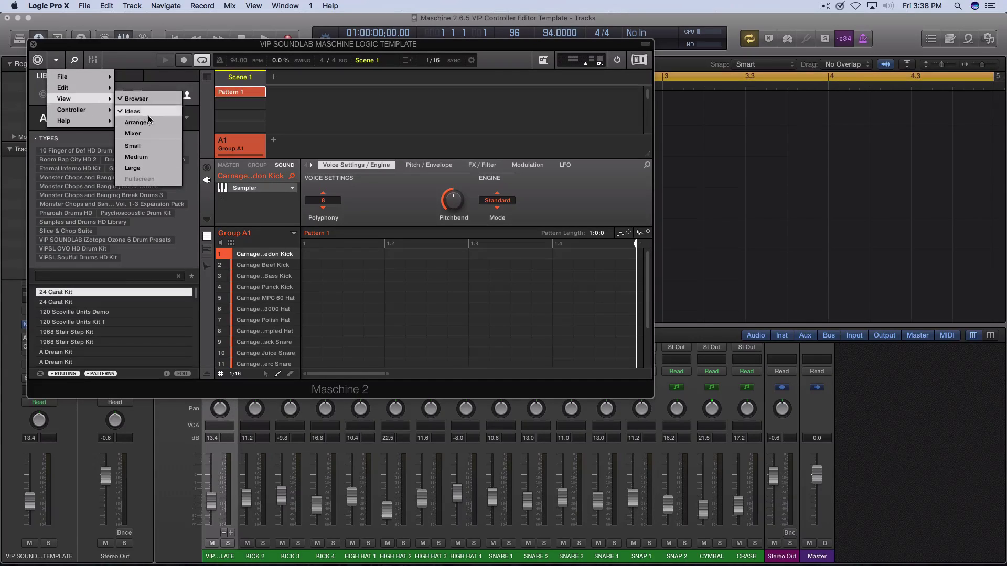
left_click(135, 167)
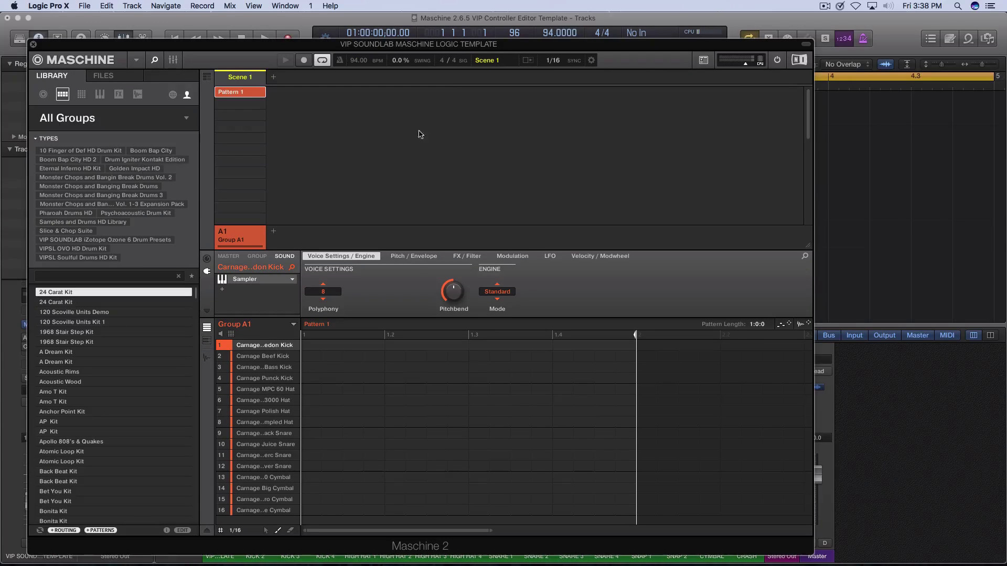
left_click_drag(464, 46, 541, 32)
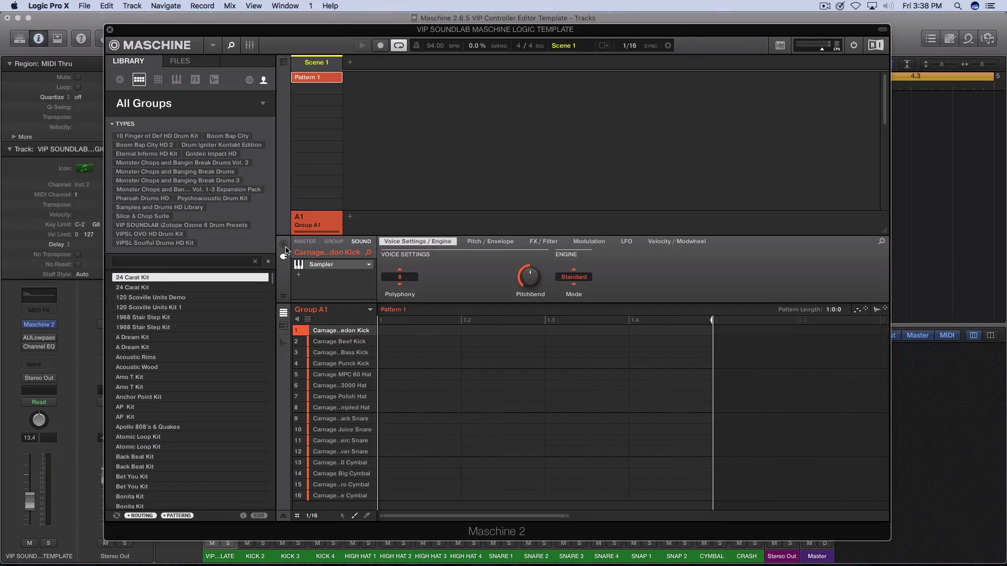
left_click(232, 46)
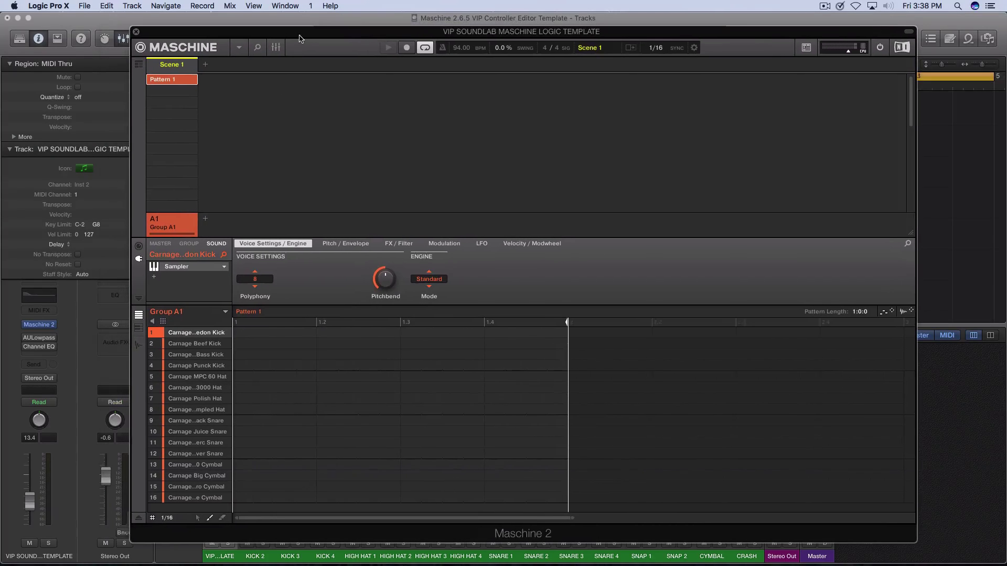
left_click_drag(273, 32, 301, 35)
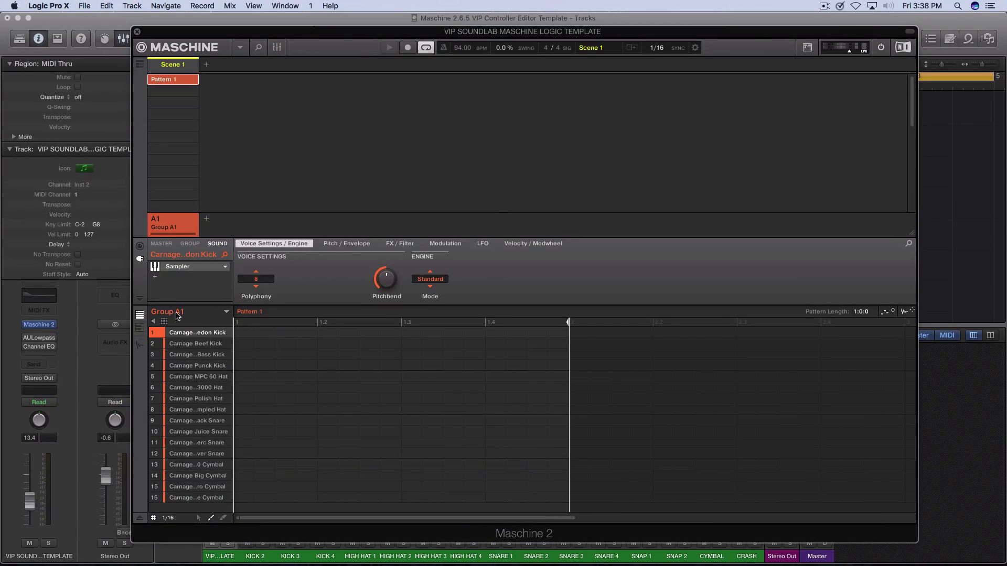
- Toggle the Active switch in Group A1's MIDI input settings in Maschine and close the plug-in window
left_click(140, 247)
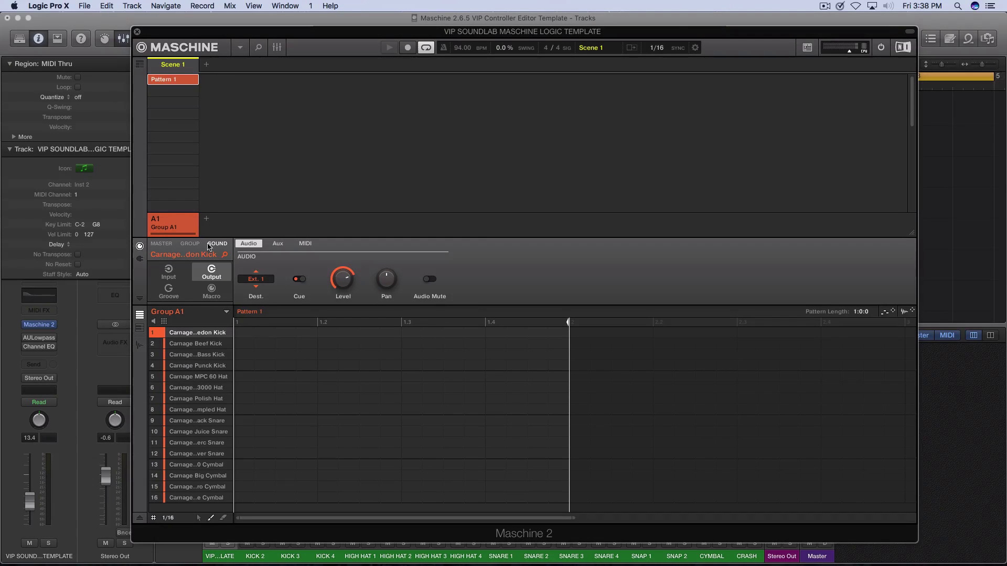
left_click(167, 269)
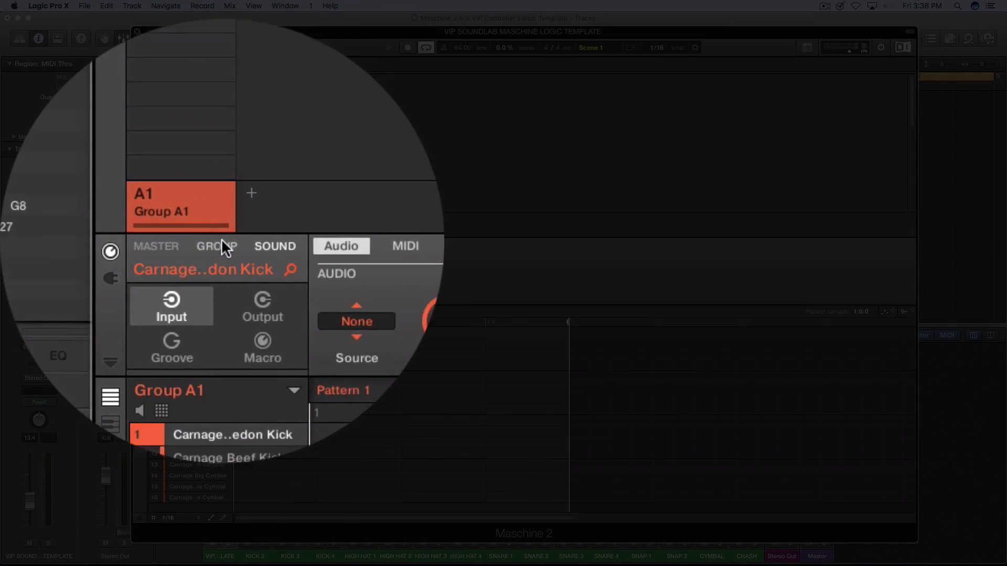
left_click(189, 245)
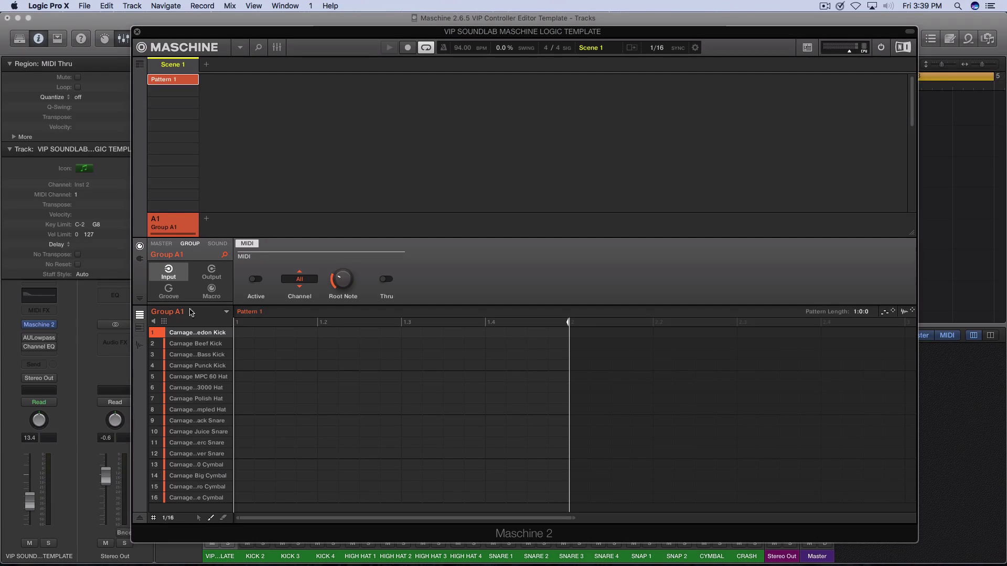
mouse_move(184, 415)
mouse_move(344, 284)
left_click(259, 282)
left_click(137, 32)
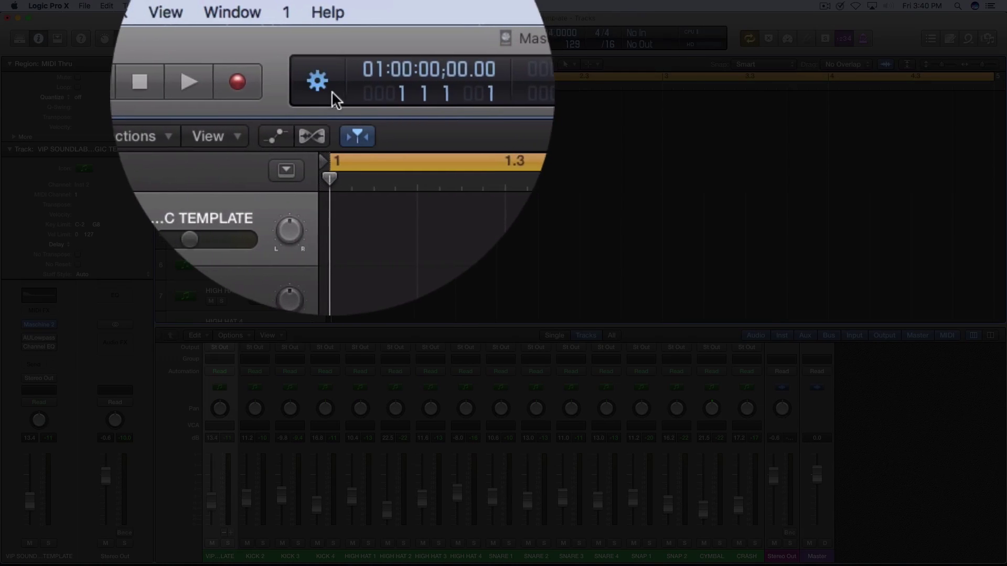
- Customize the control bar with the LCD set to Custom and MIDI Activity (In/Out) shown, and confirm
right_click(331, 91)
key("Escape")
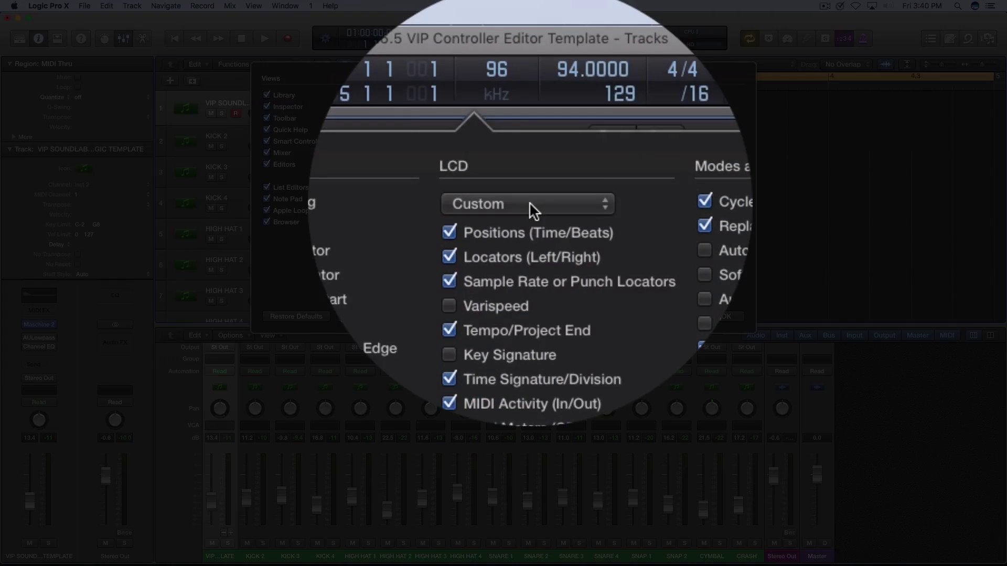
left_click(530, 97)
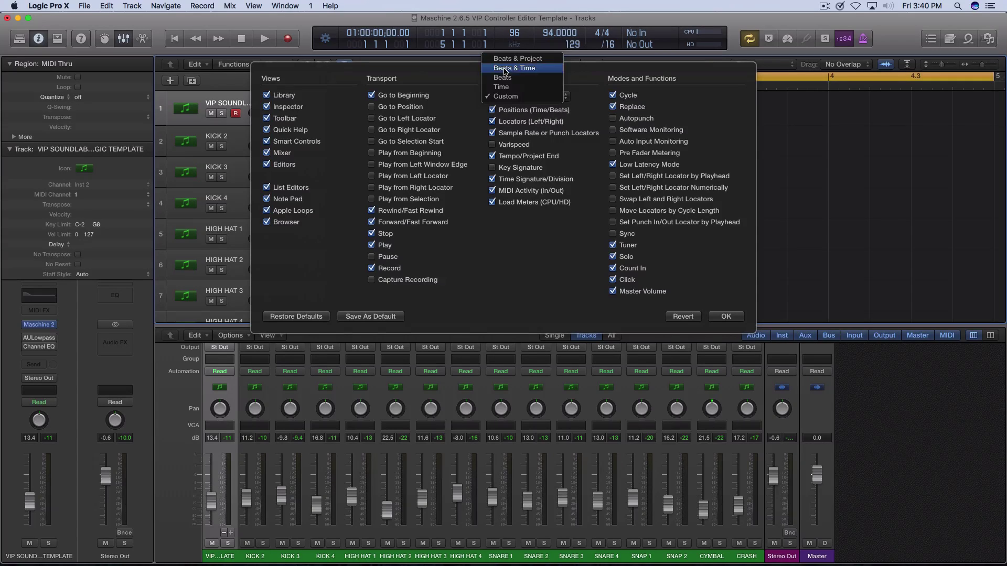
left_click(508, 96)
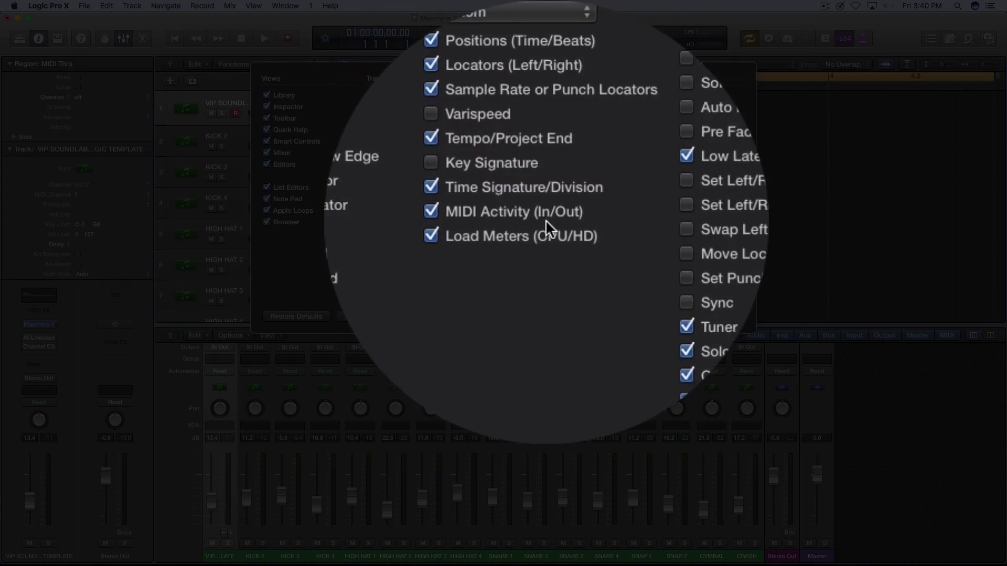
left_click(492, 191)
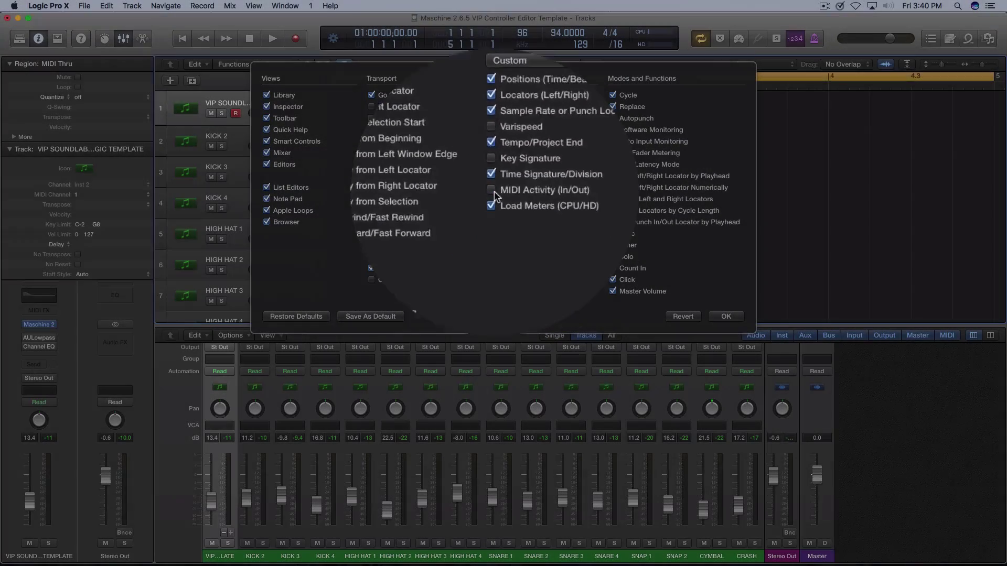
left_click(492, 190)
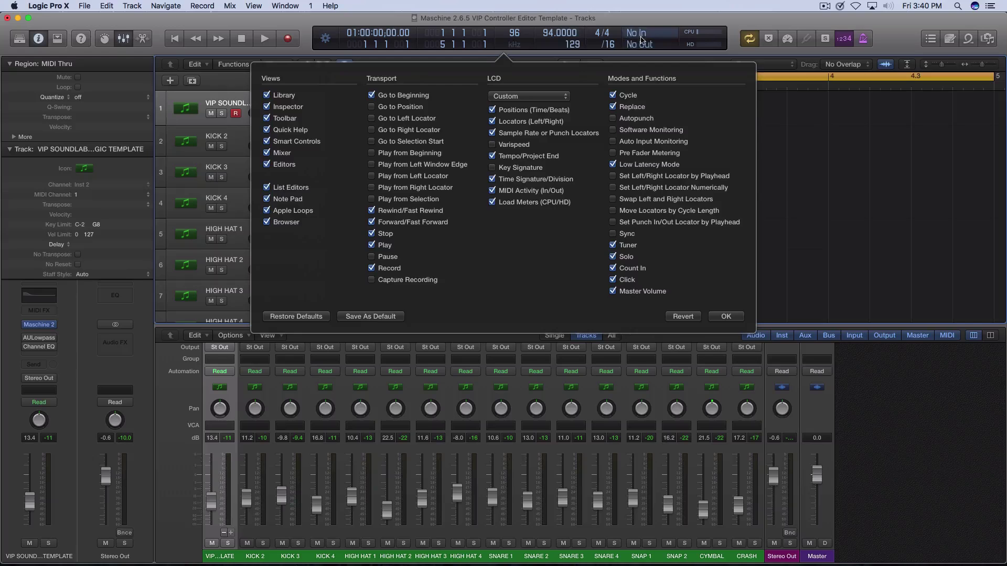
left_click(493, 191)
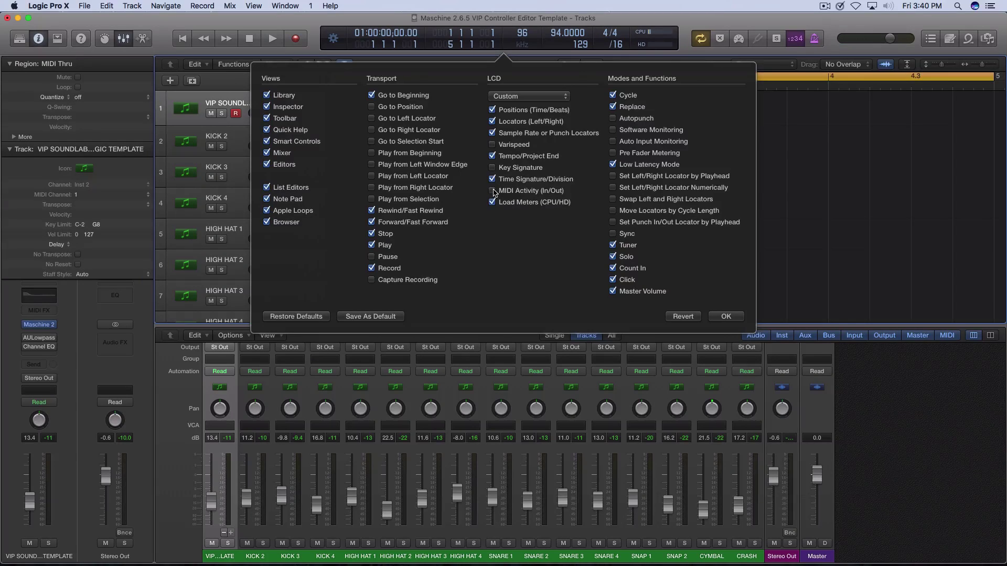
left_click(493, 190)
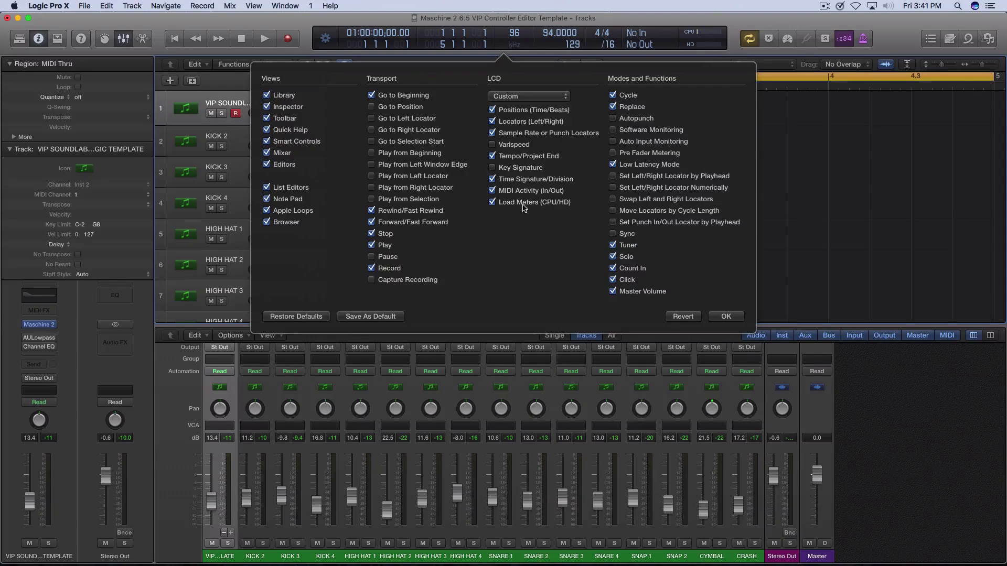
left_click(726, 317)
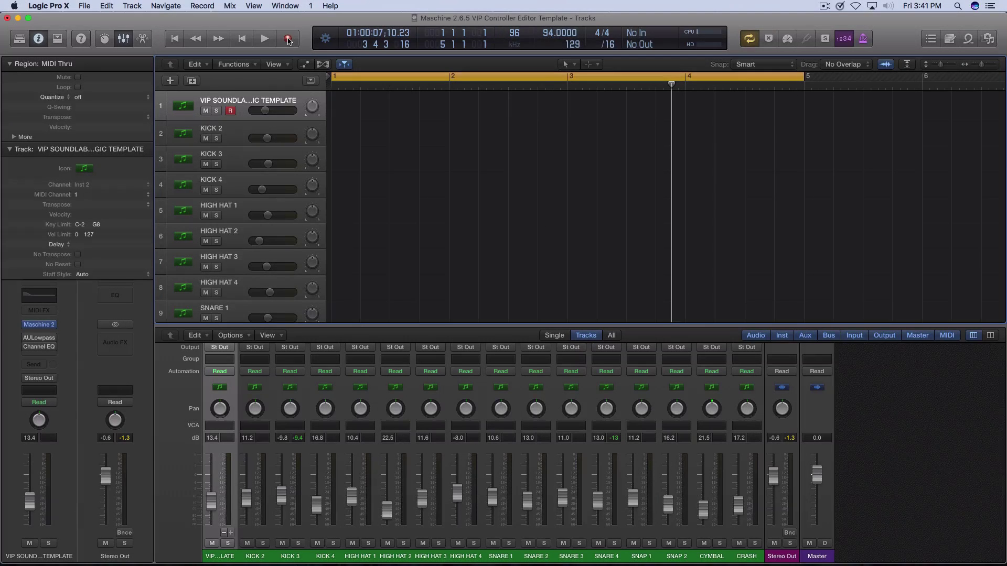
- Record a MIDI drum performance on the VIP SOUNDLAB template track across the four-bar cycle and stop the transport
left_click(288, 40)
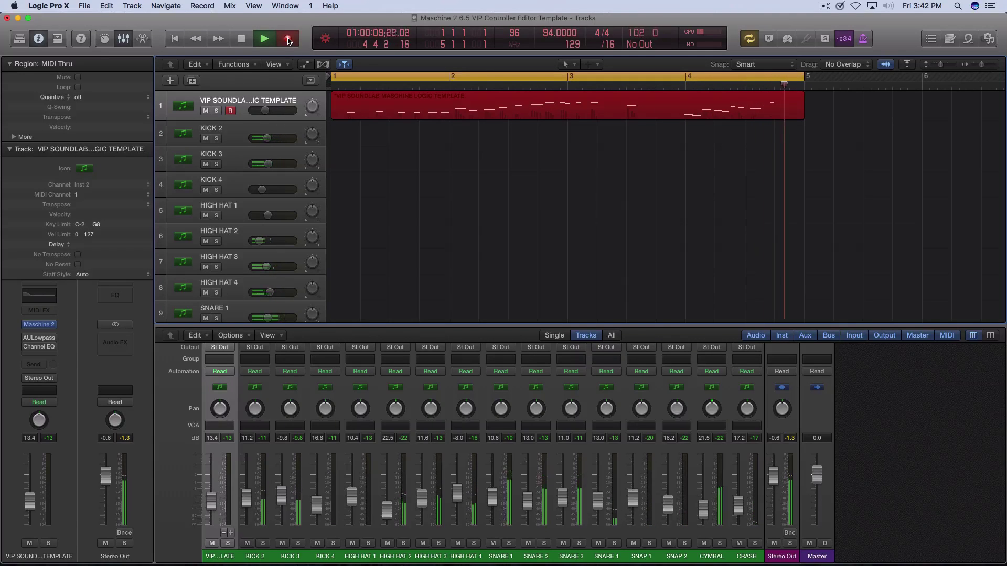
left_click(244, 40)
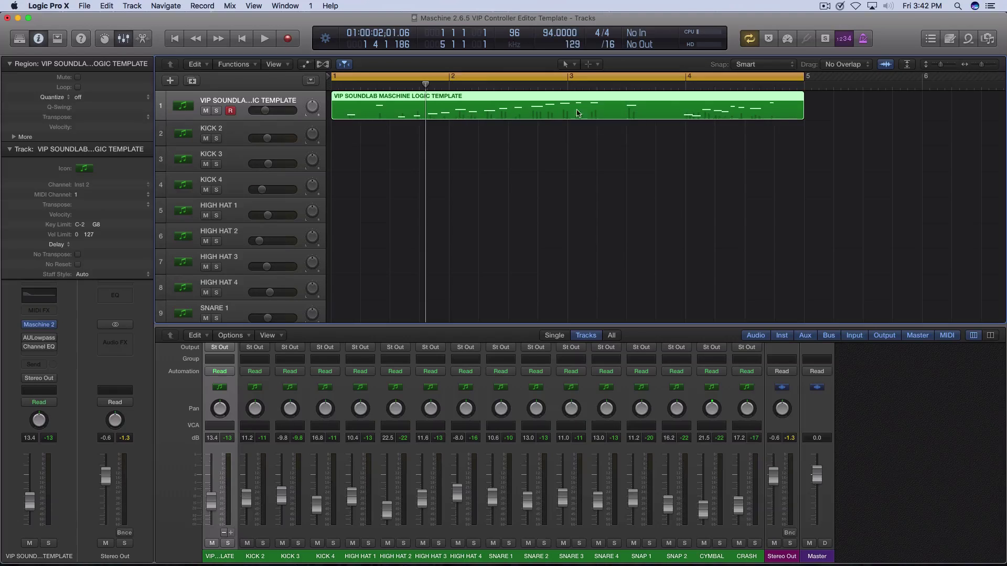
- Select the tracks from KICK 2 to HIGH HAT 1 and back in turn to examine their channel strips
left_click(231, 137)
left_click(236, 167)
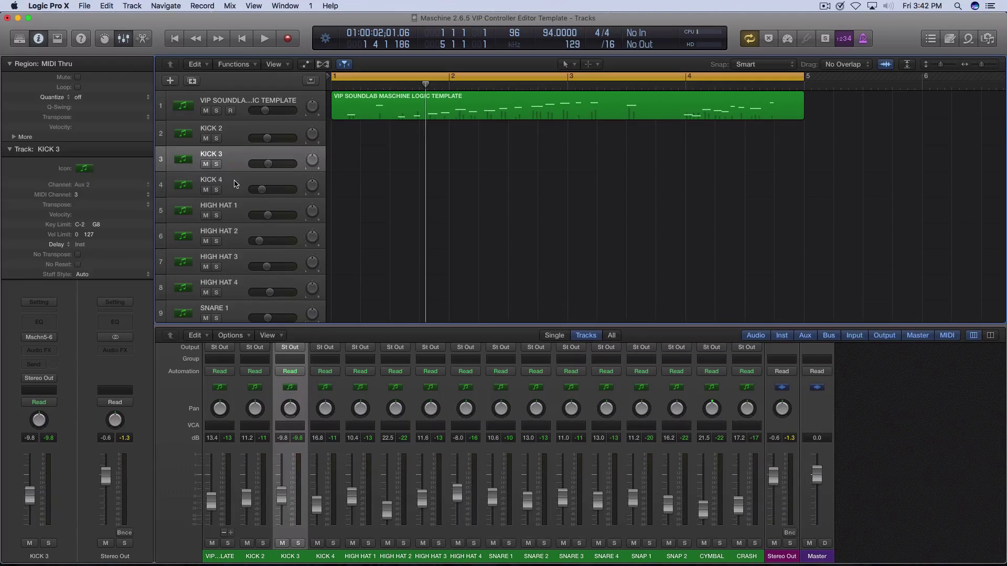
left_click(236, 184)
left_click(241, 208)
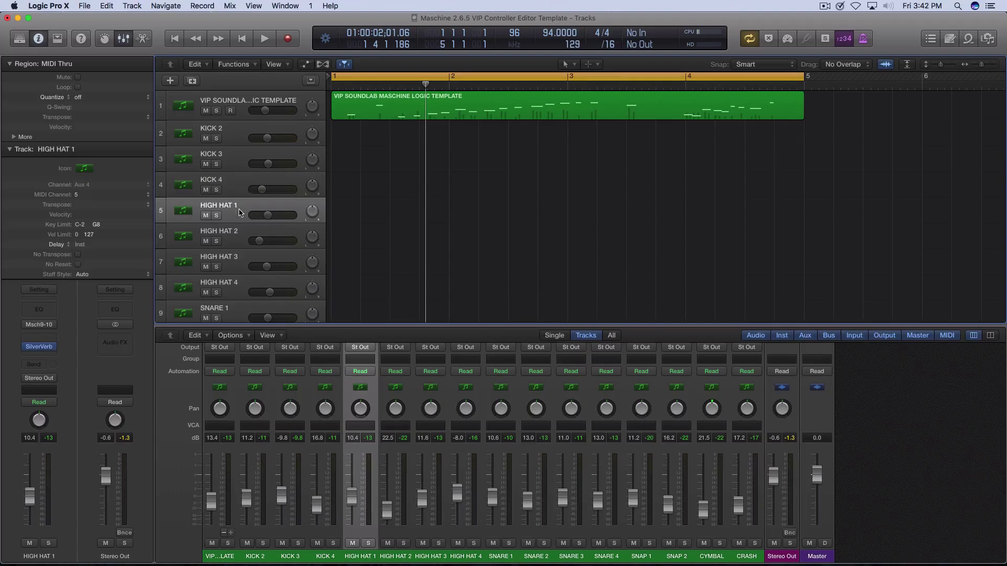
left_click(240, 182)
left_click(242, 160)
left_click(242, 142)
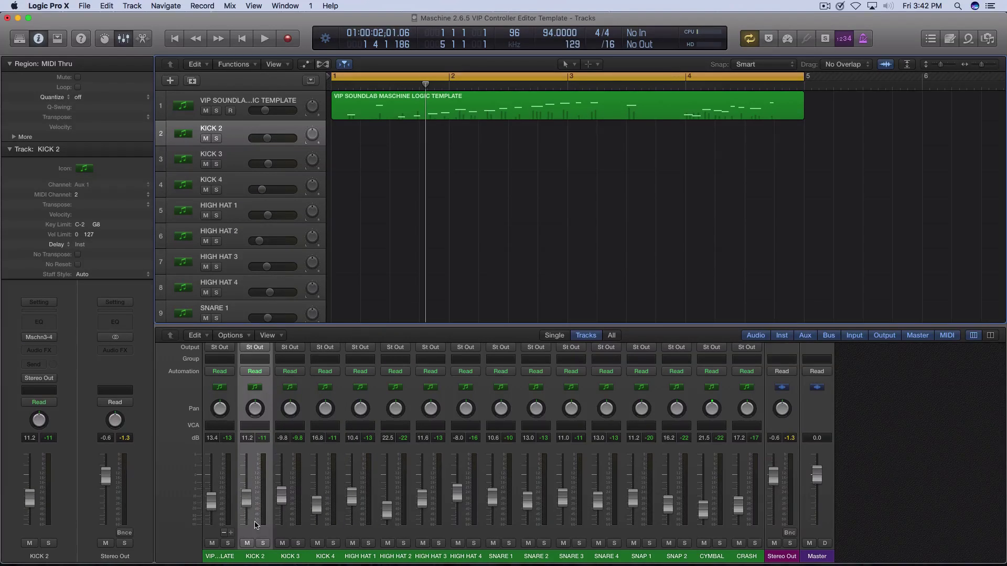
- Lower the KICK 2 fader slightly, and lower the faders of all channels from the template track to CRASH together by about 0.2 dB
left_click_drag(247, 501, 246, 499)
double_click(212, 438)
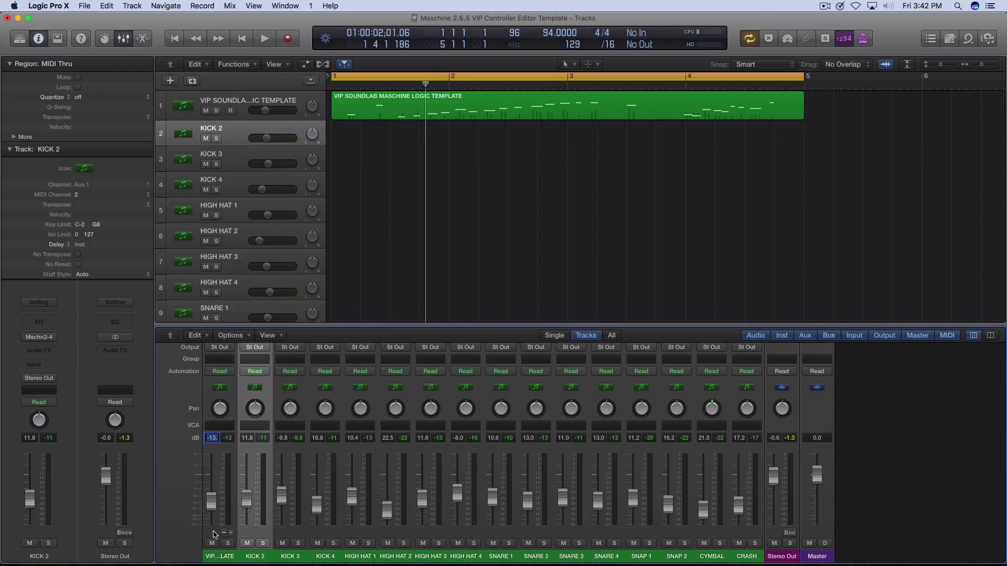
left_click(221, 455)
left_click_drag(226, 456, 741, 451)
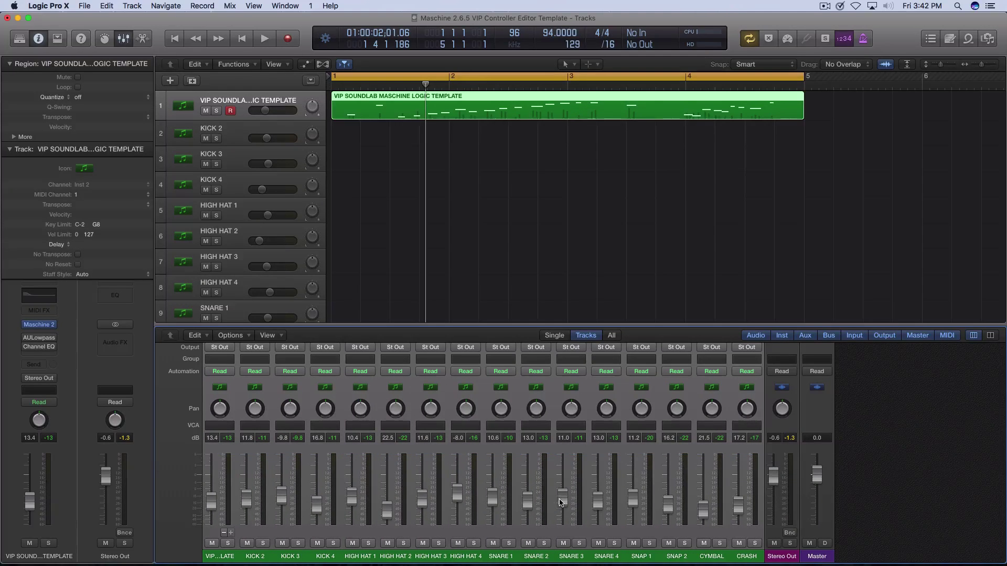
mouse_move(562, 499)
left_mouse_down()
mouse_move(562, 517)
mouse_move(562, 455)
mouse_move(562, 518)
mouse_move(563, 485)
mouse_move(562, 517)
mouse_move(563, 500)
left_mouse_up()
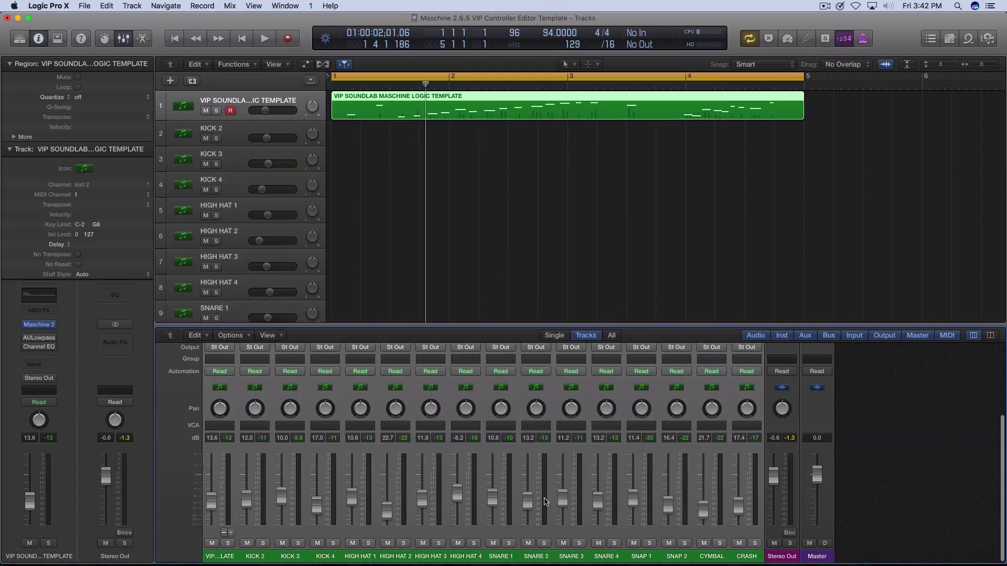
left_click(265, 529)
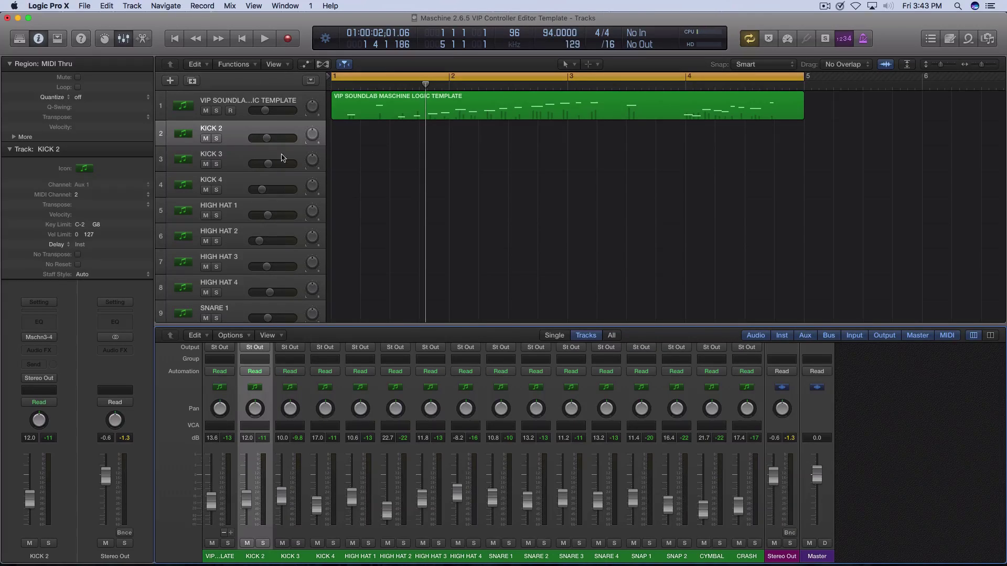
- Separate the recorded MIDI region on the template track by note pitch
left_click(498, 111)
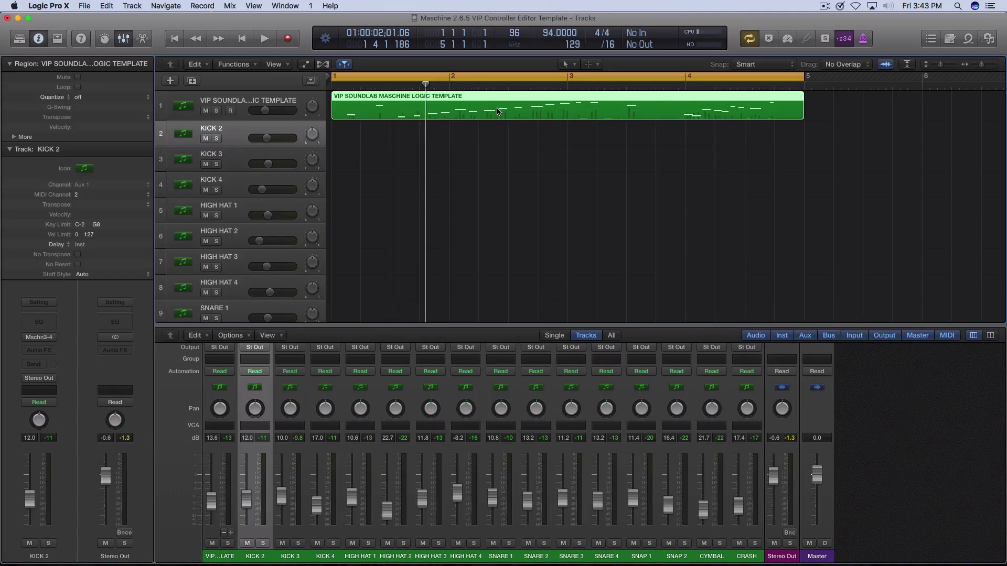
right_click(498, 111)
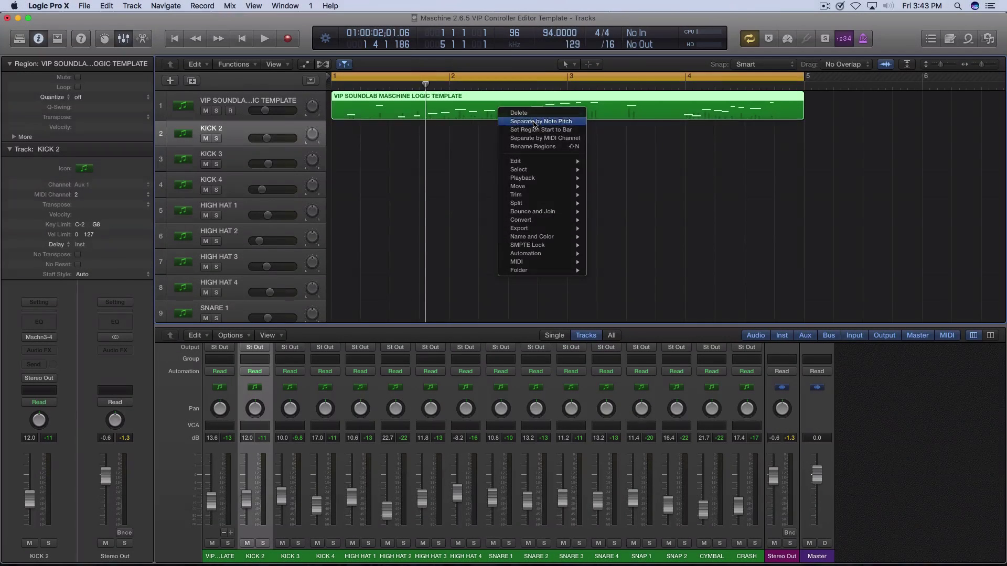
left_click(535, 122)
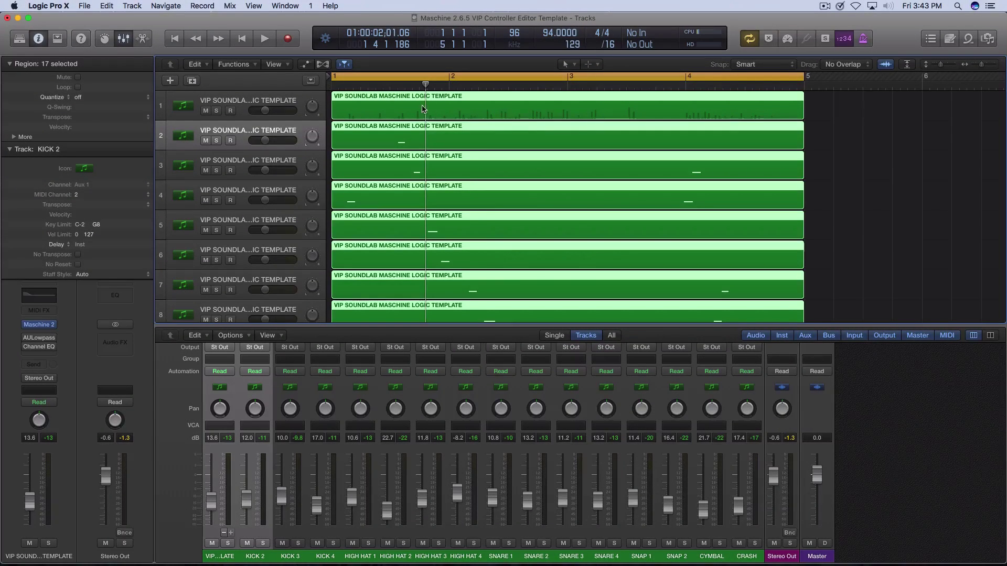
left_click(476, 114)
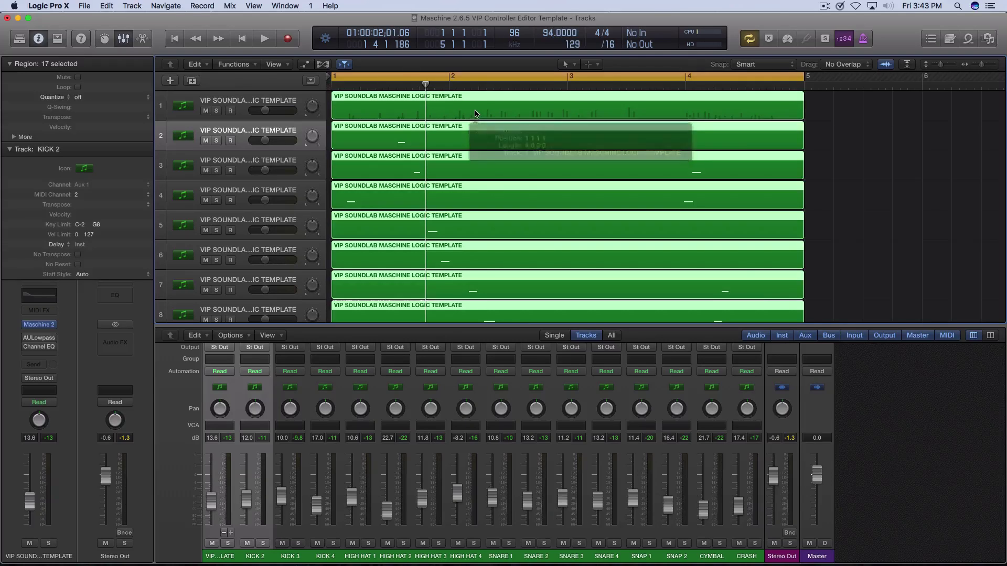
key("Delete")
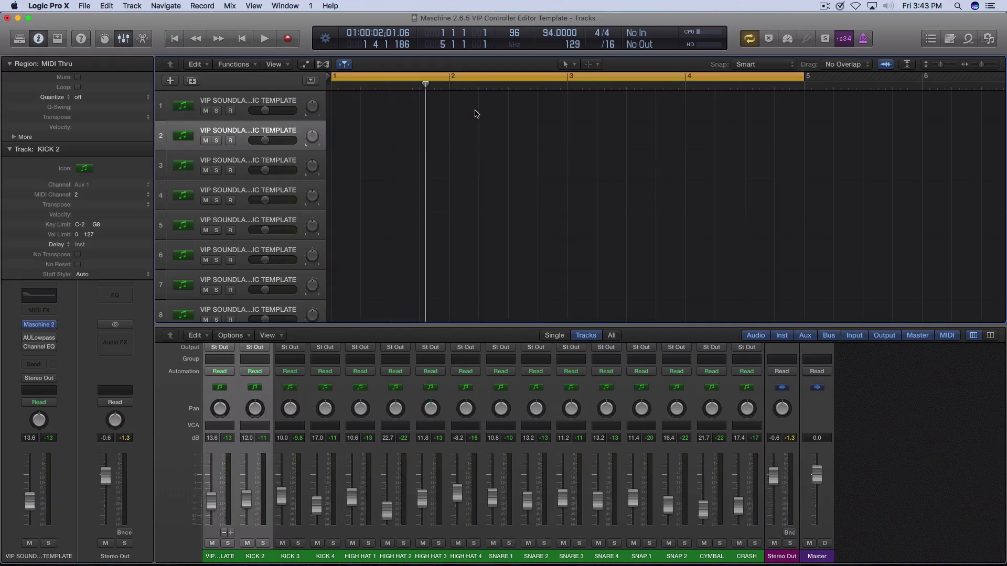
key("super+z")
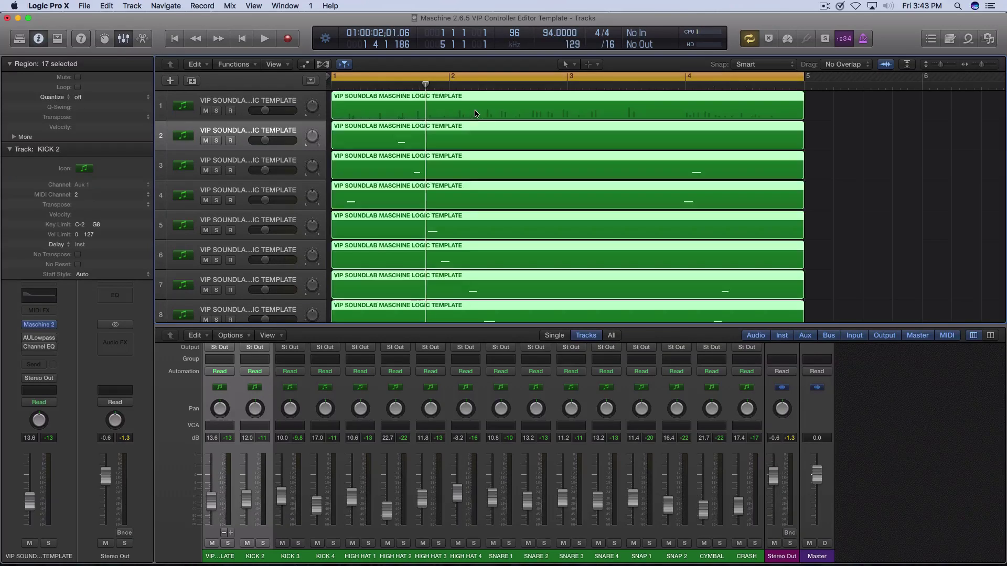
- Delete only the original region remaining on the first track, keeping the regions separated by note pitch
left_click(835, 145)
left_click(706, 117)
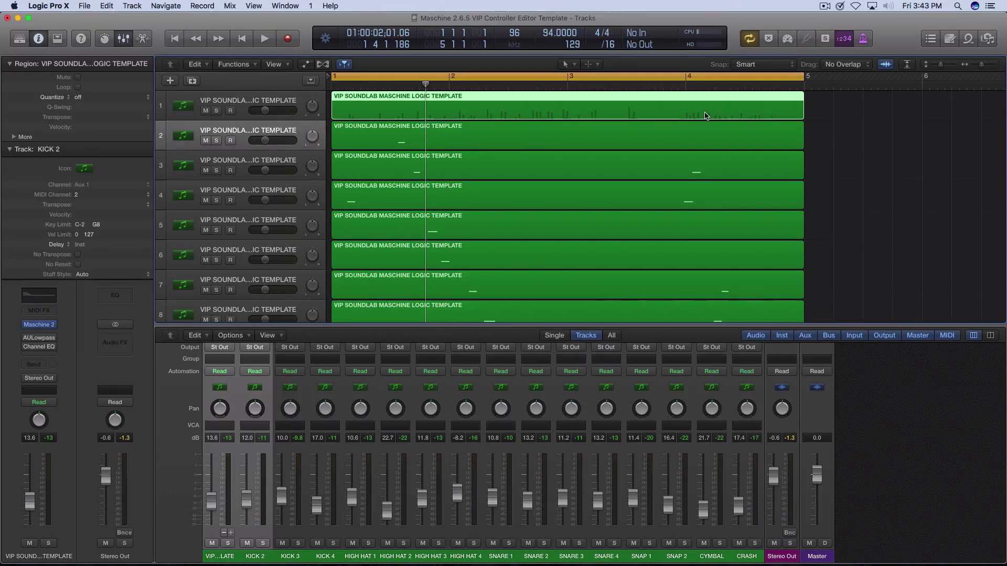
key("Delete")
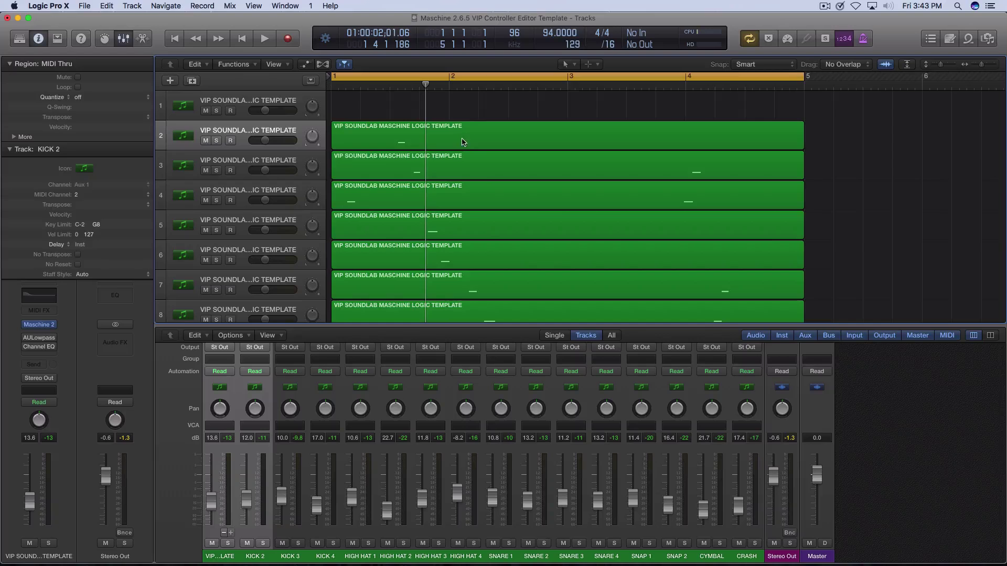
- Play the separated regions from the project start twice to check each channel's signal, and stop the transport each time
left_click(187, 42)
left_click(263, 40)
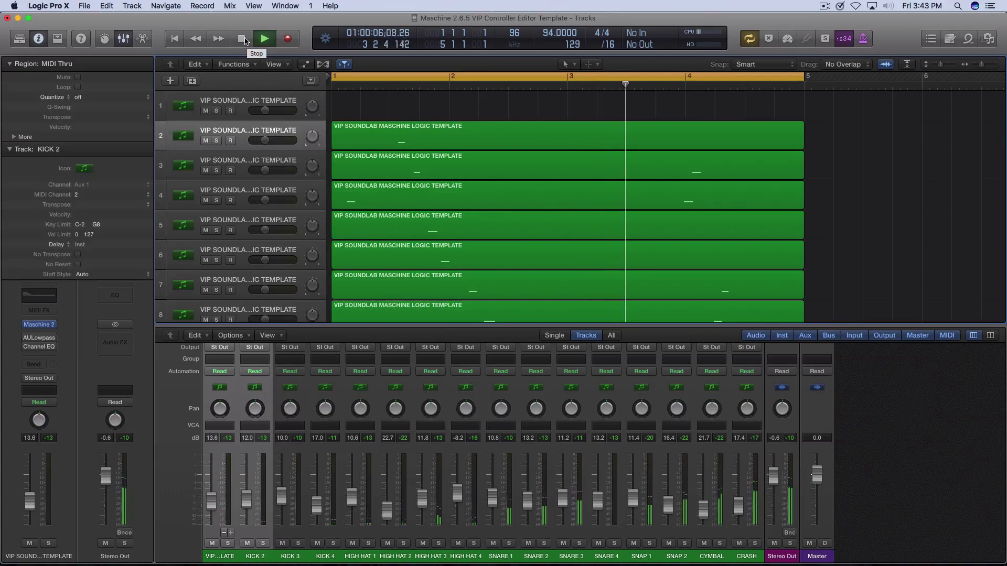
left_click(242, 39)
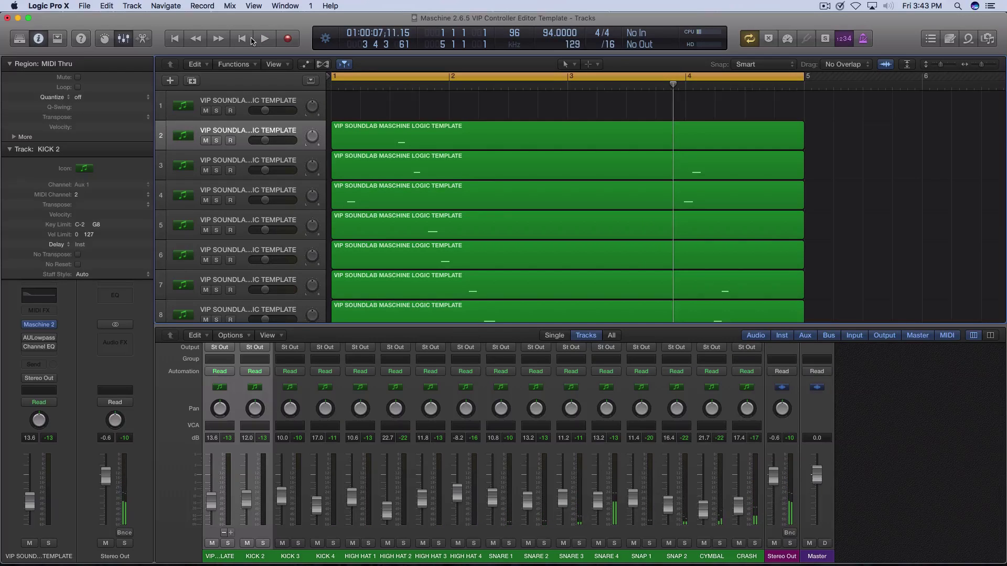
left_click(181, 41)
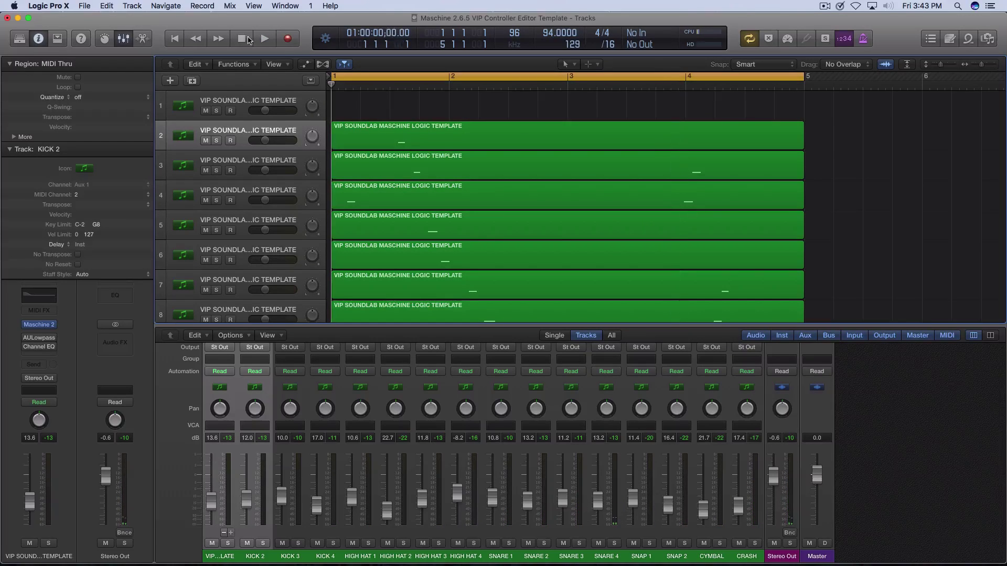
left_click(264, 40)
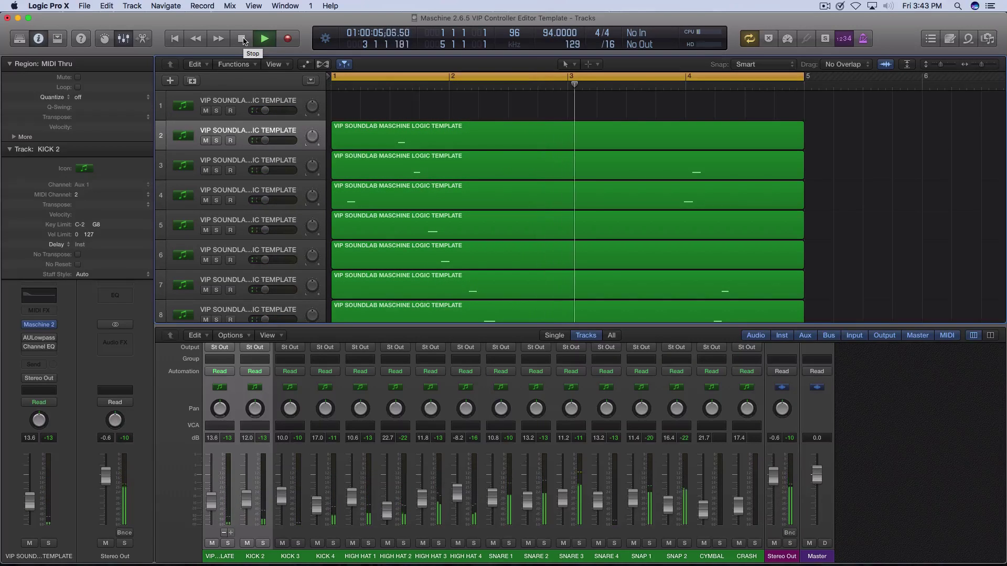
right_click(243, 41)
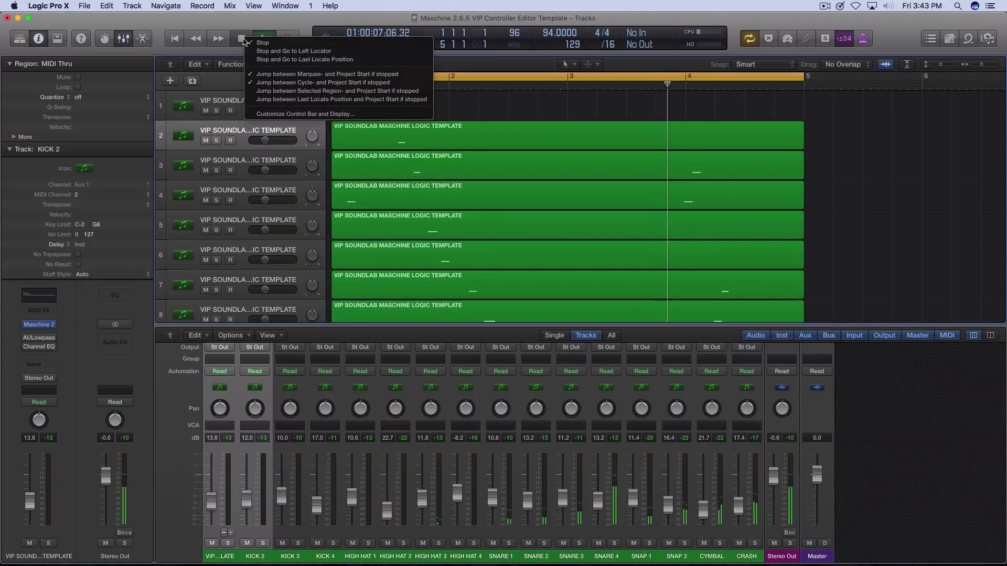
key("Escape")
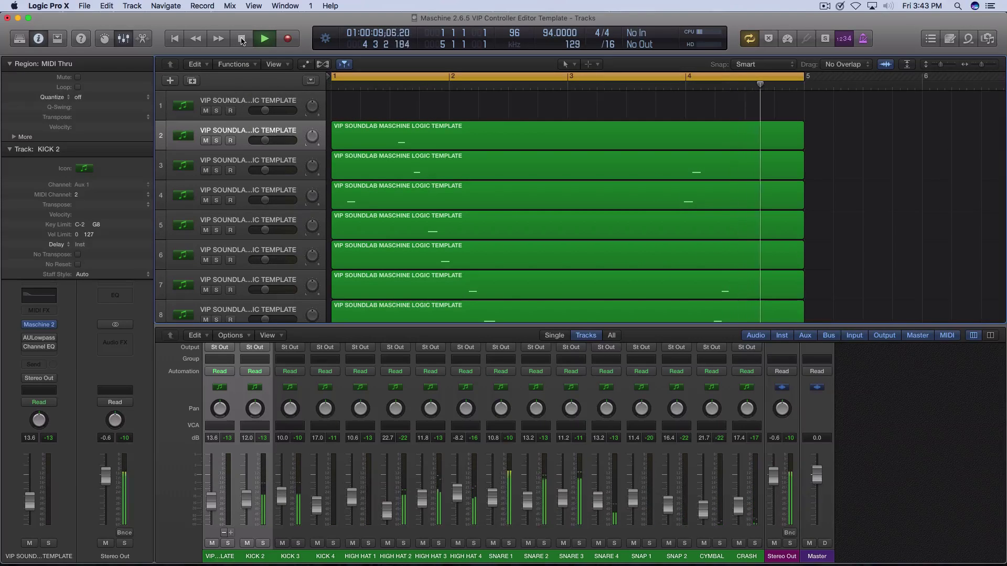
left_click(241, 40)
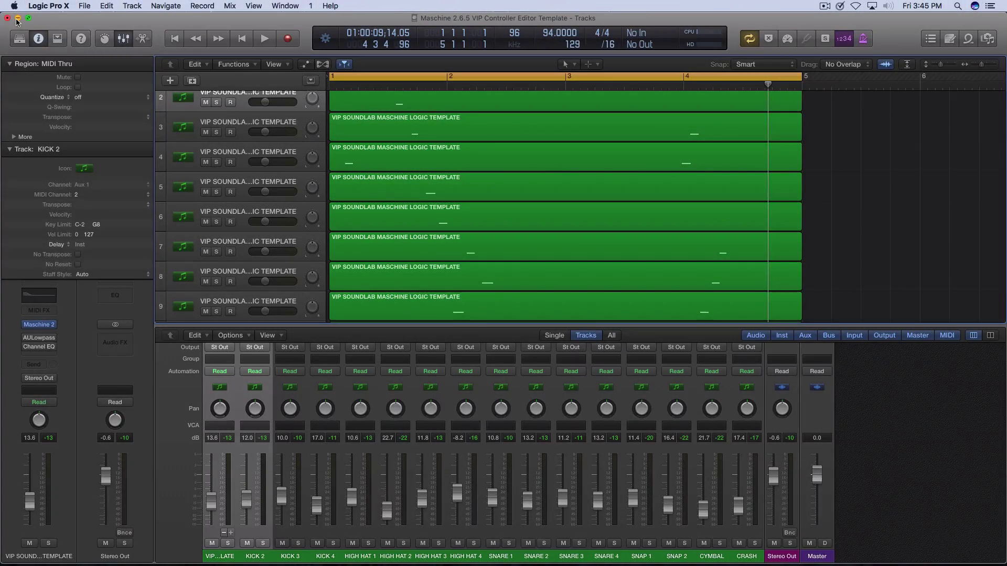
- Minimize the project window and move the VIP Logic Pro X MK1, MK2 and Studio template files to the middle of the desktop
left_click(18, 19)
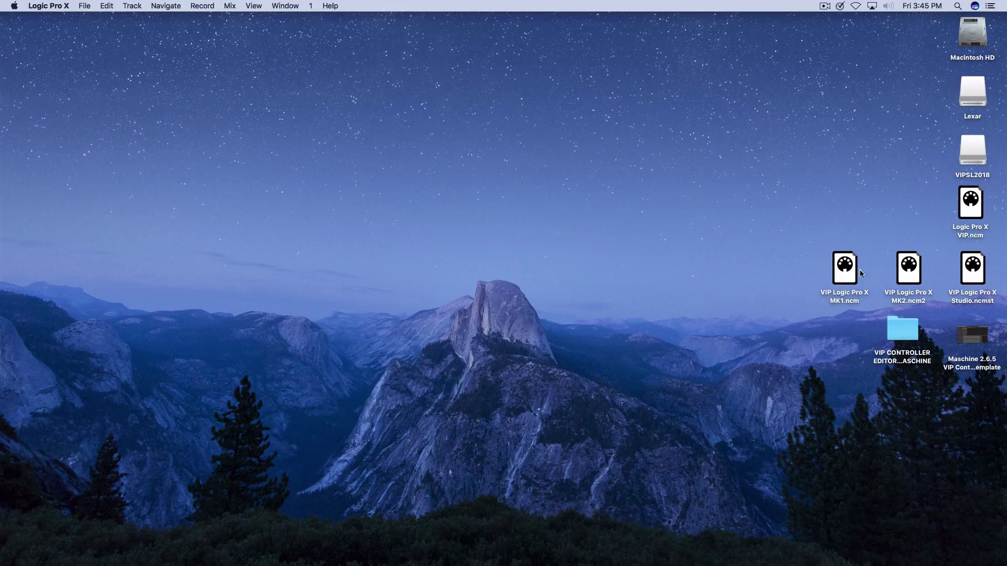
left_click_drag(860, 273, 542, 282)
left_click_drag(891, 268, 603, 273)
left_click_drag(969, 268, 682, 273)
- Open VIP Logic Pro X MK1.ncm in Controller Editor, examine pad pages A to F, and return to Zone Range From C1
double_click(531, 284)
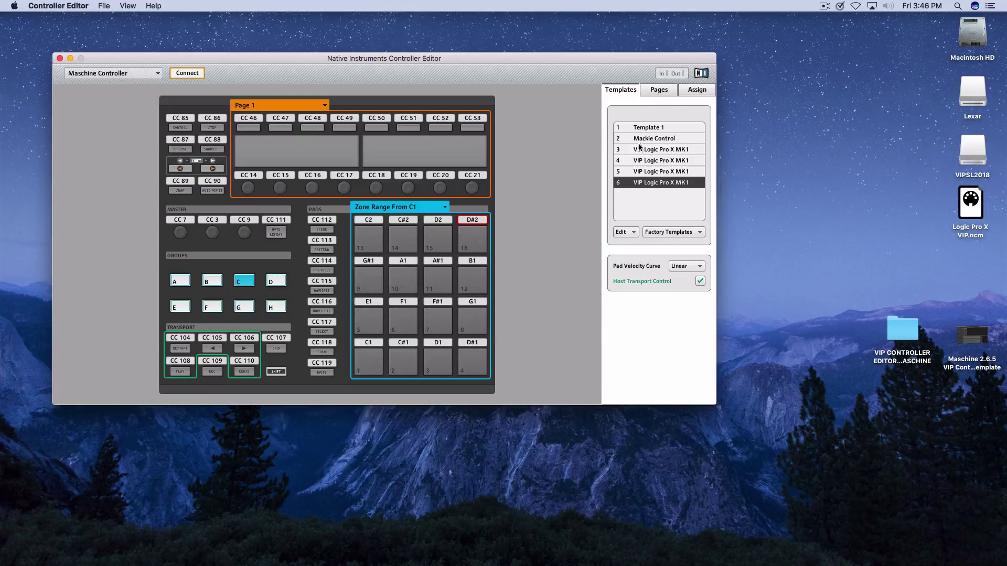
left_click(661, 92)
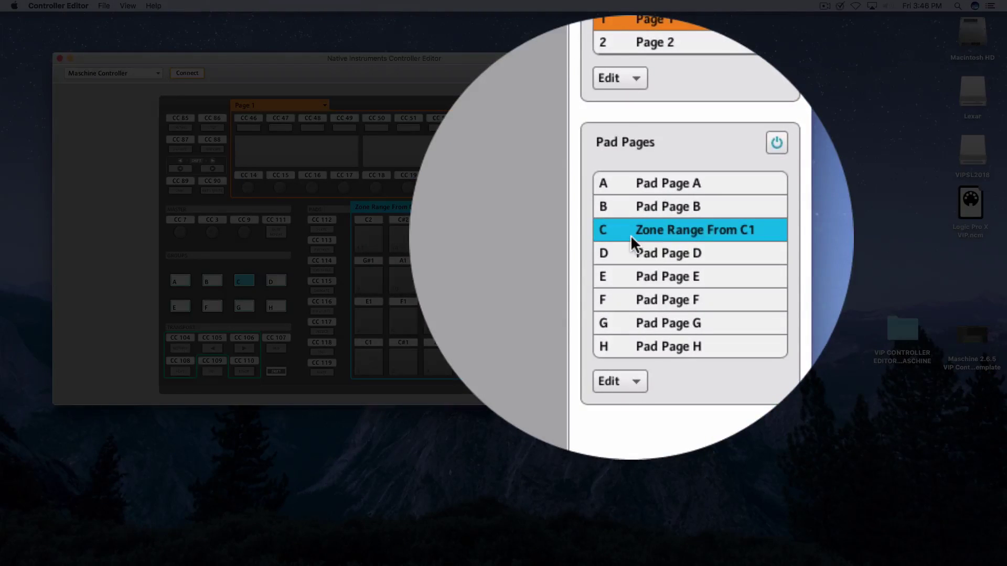
key("Up")
key("Up")
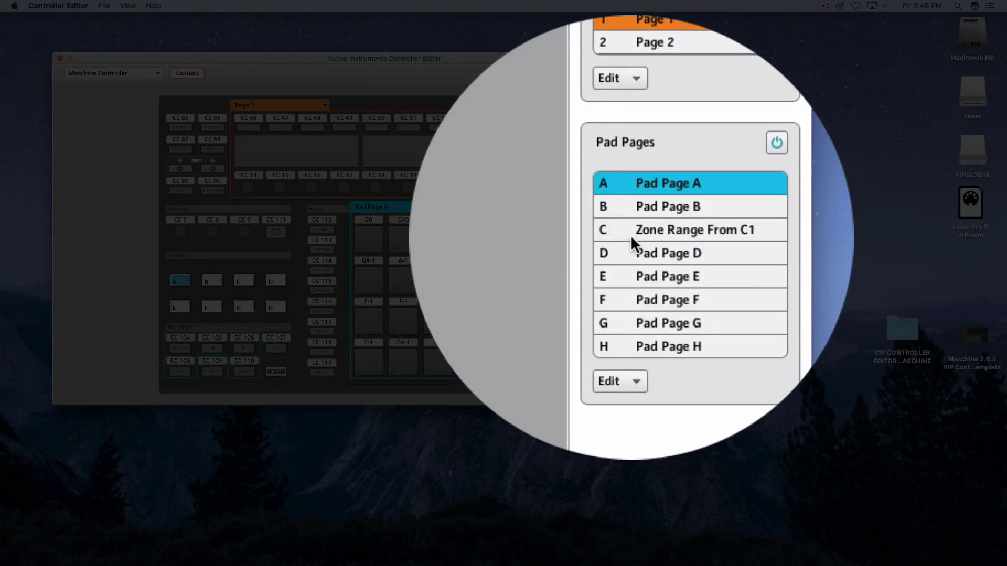
key("Down")
key("Down")
key("Down")
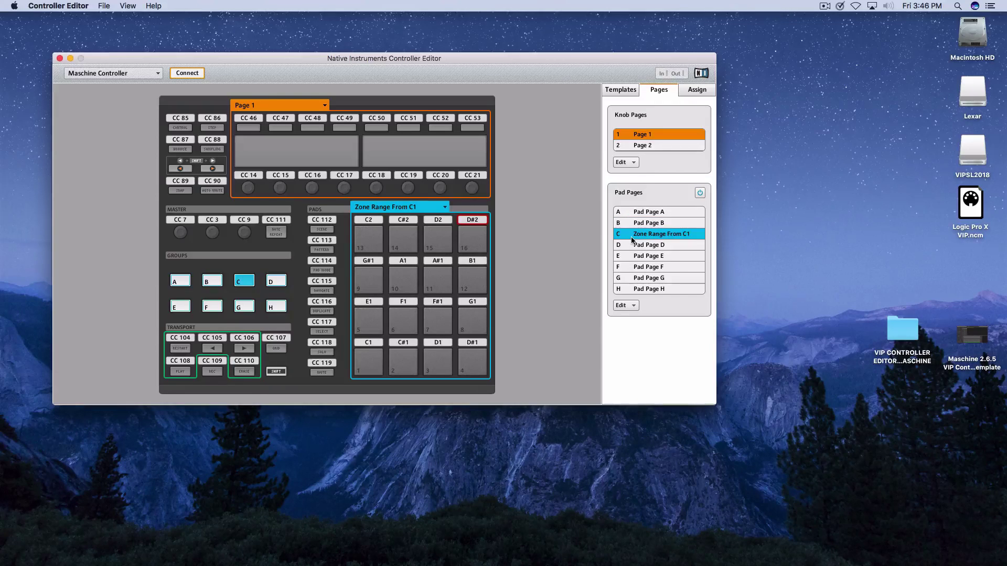
key("Down")
key("Down")
key("Down")
key("Down")
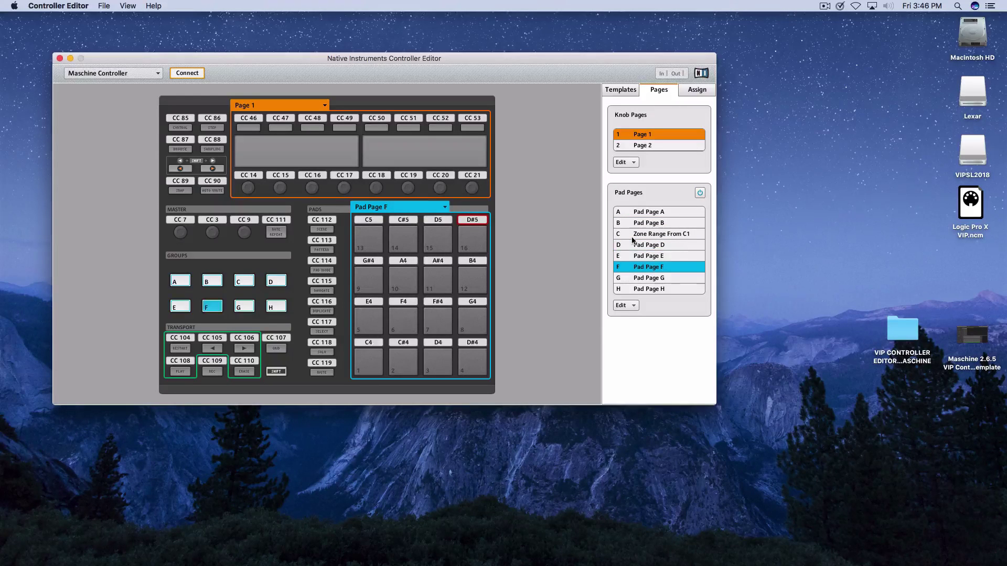
left_click(632, 237)
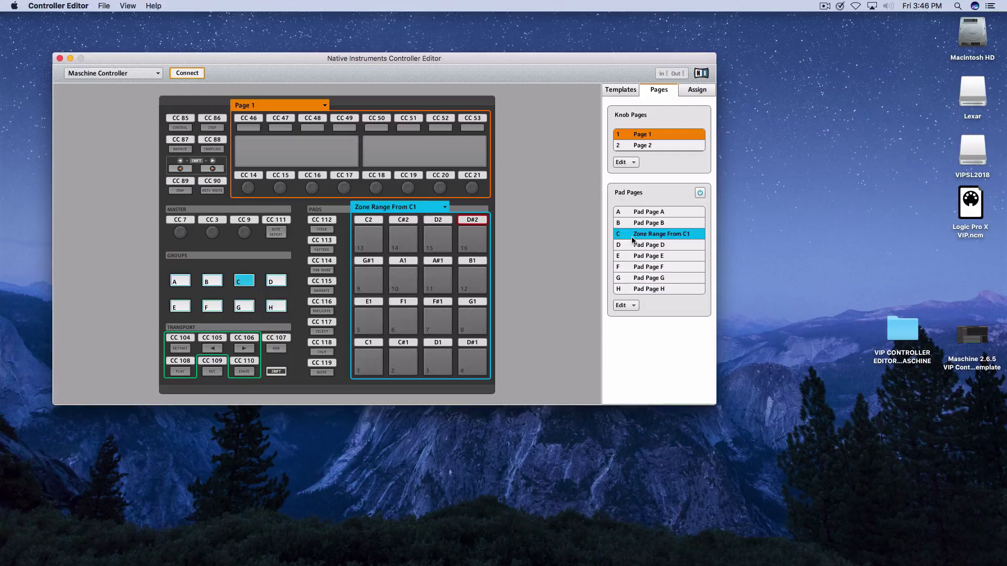
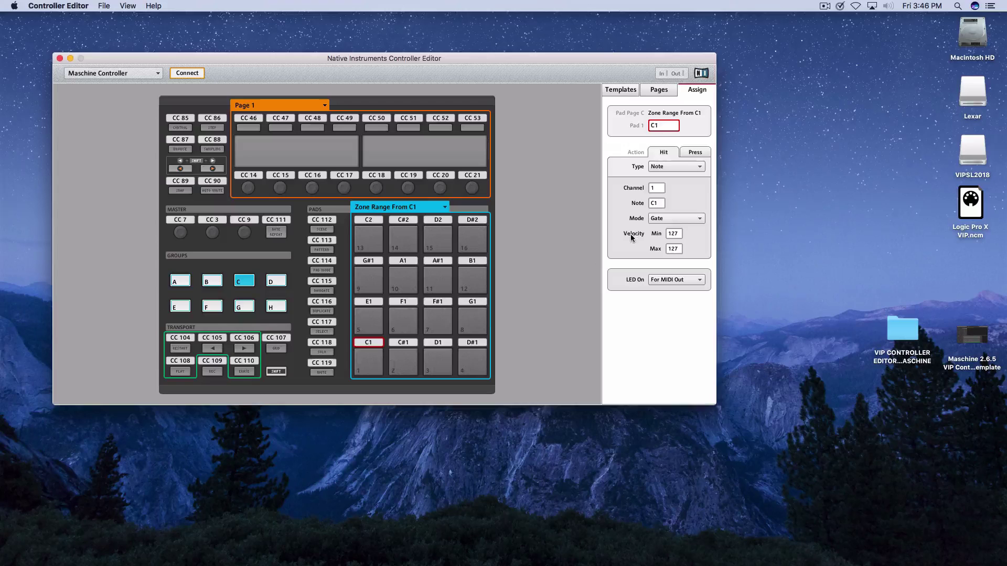
- Examine the Press and Hit assignments of pad 1 on the Zone Range From C1 page
left_click(696, 153)
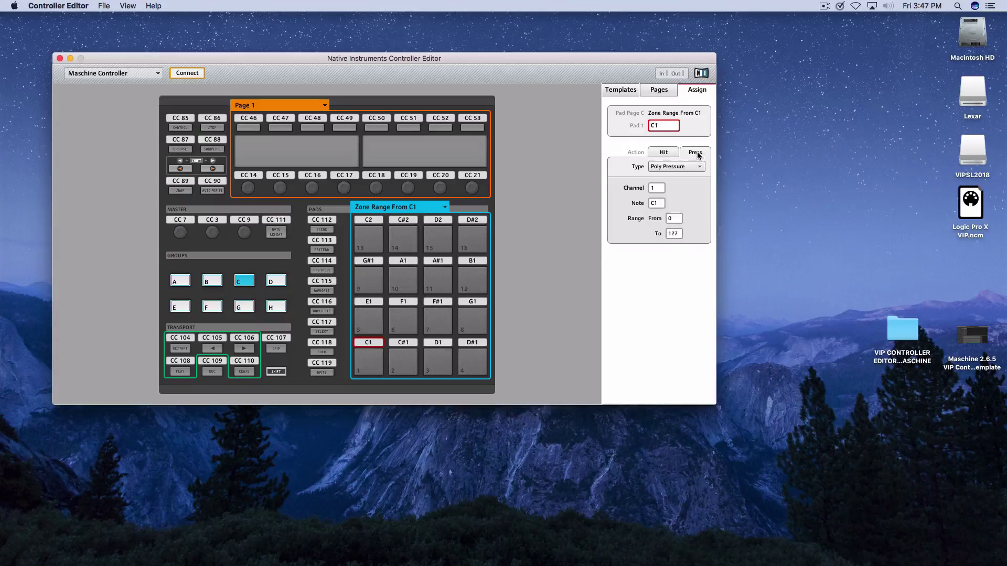
left_click(665, 153)
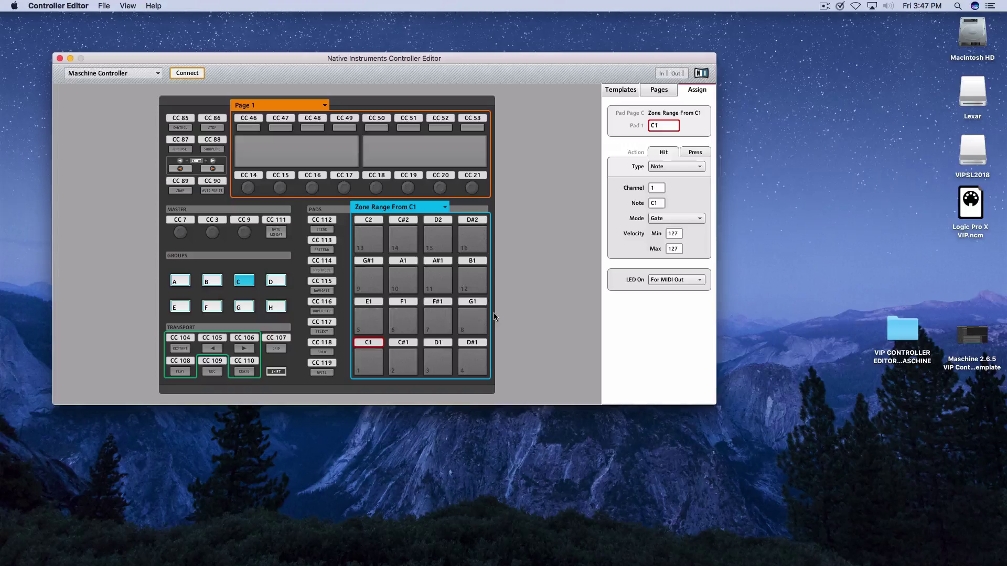
- Try a minimum hit velocity of 50 on pad 1, set it back to 127, and close the MK1 template
double_click(674, 236)
type("50")
left_click(677, 250)
left_click(672, 237)
type("127")
left_click(59, 58)
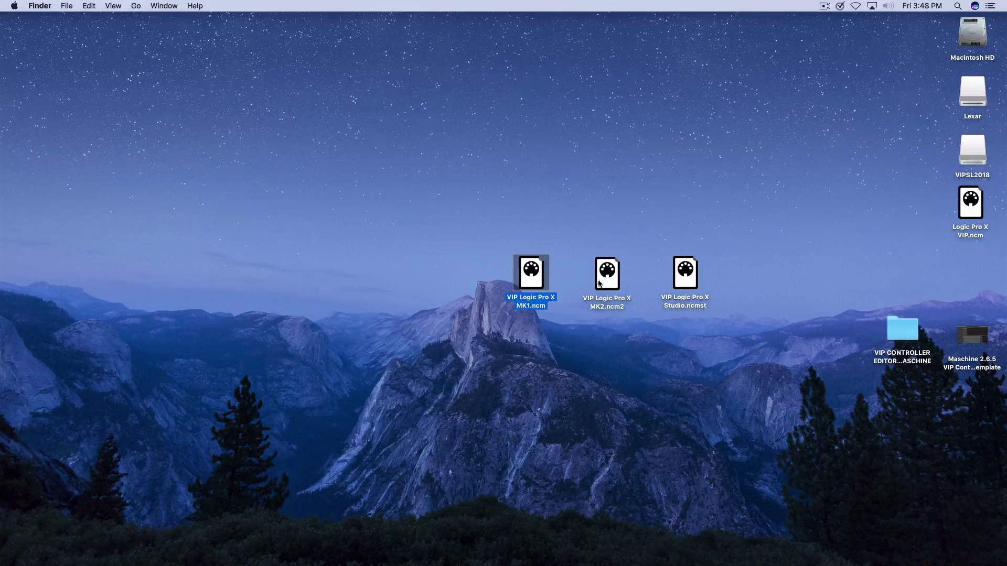
- Open VIP Logic Pro X MK2.ncm2, examine pad 1's assignment and the pad page color choices, and close the template
left_click(606, 276)
double_click(605, 279)
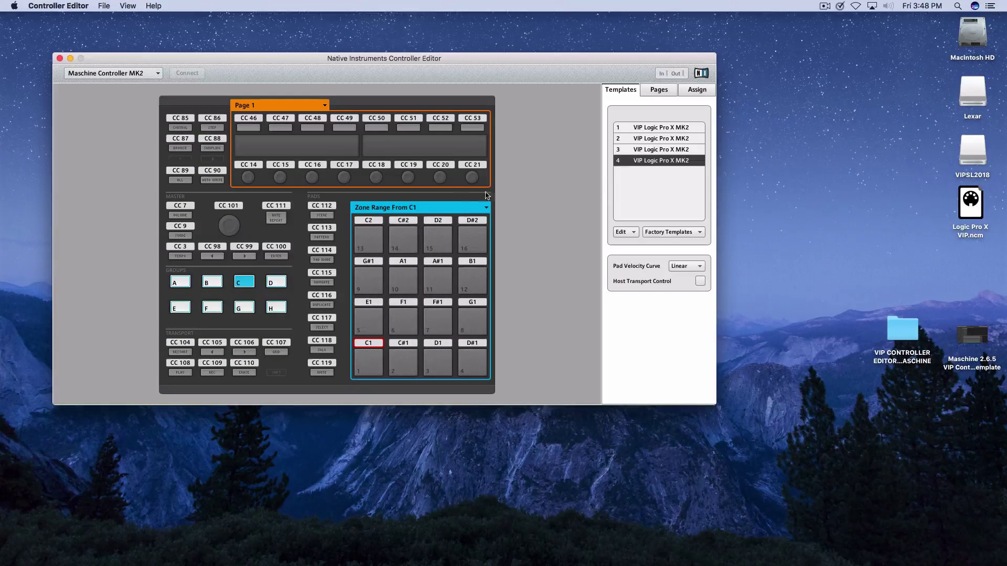
left_click(692, 95)
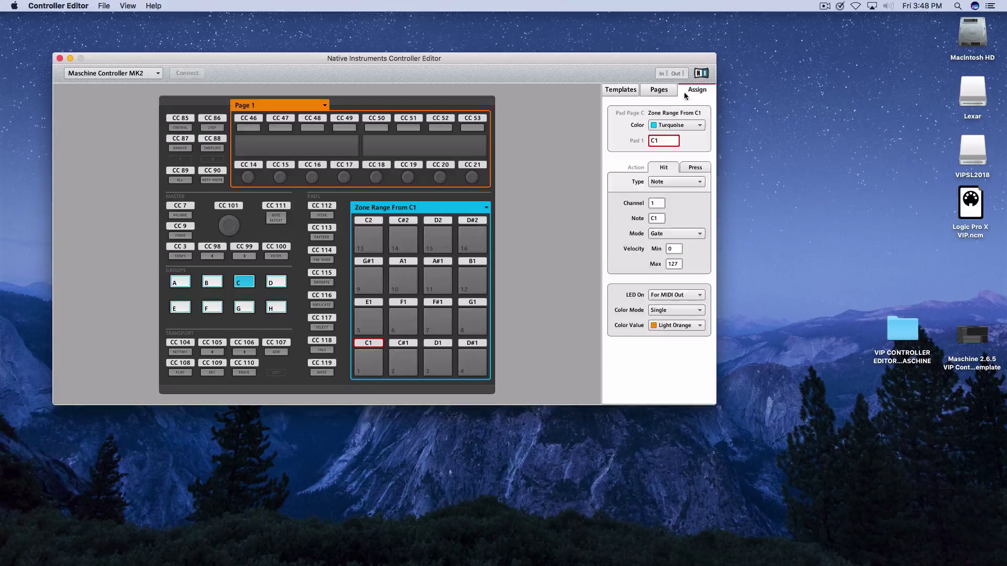
left_click(655, 125)
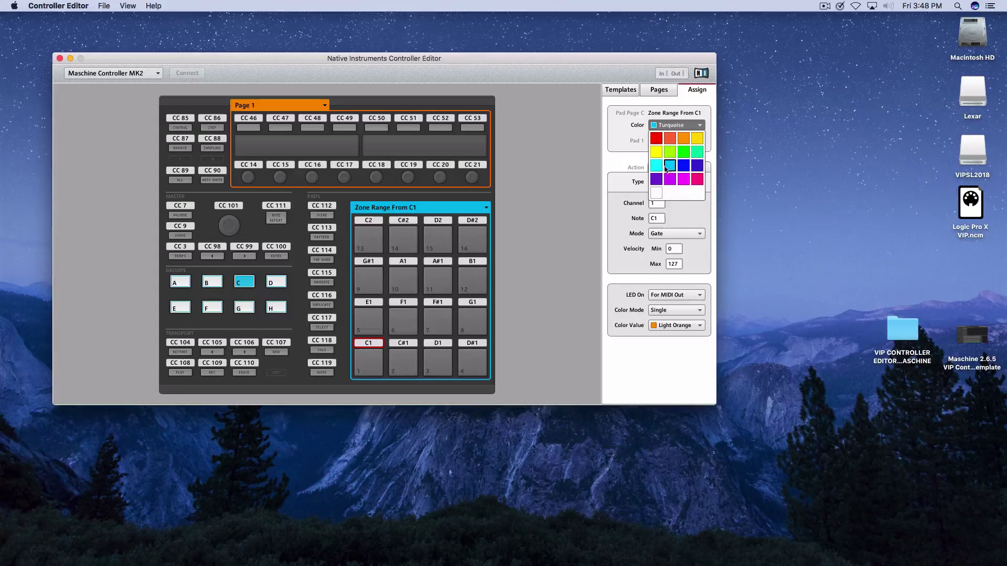
left_click(610, 181)
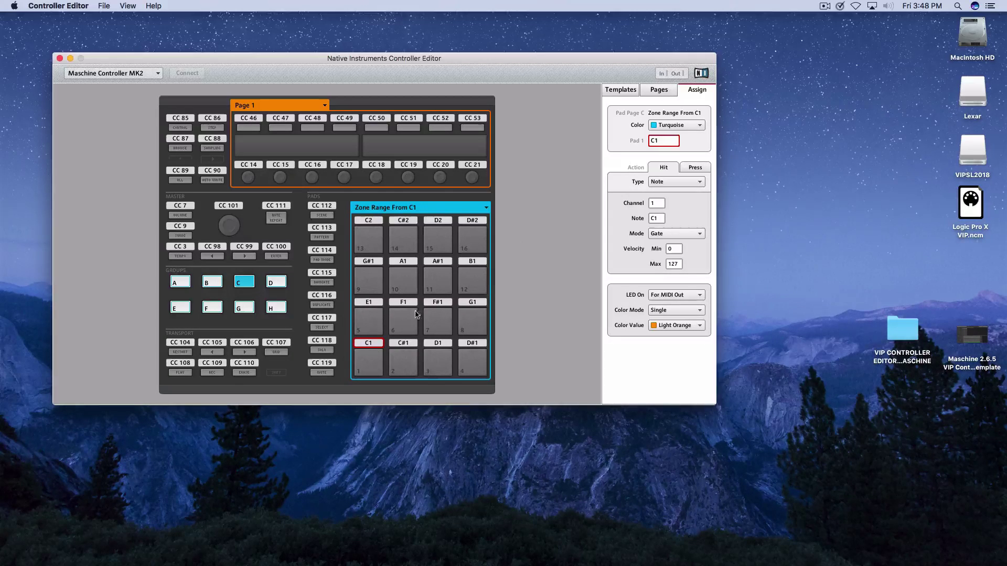
left_click(618, 93)
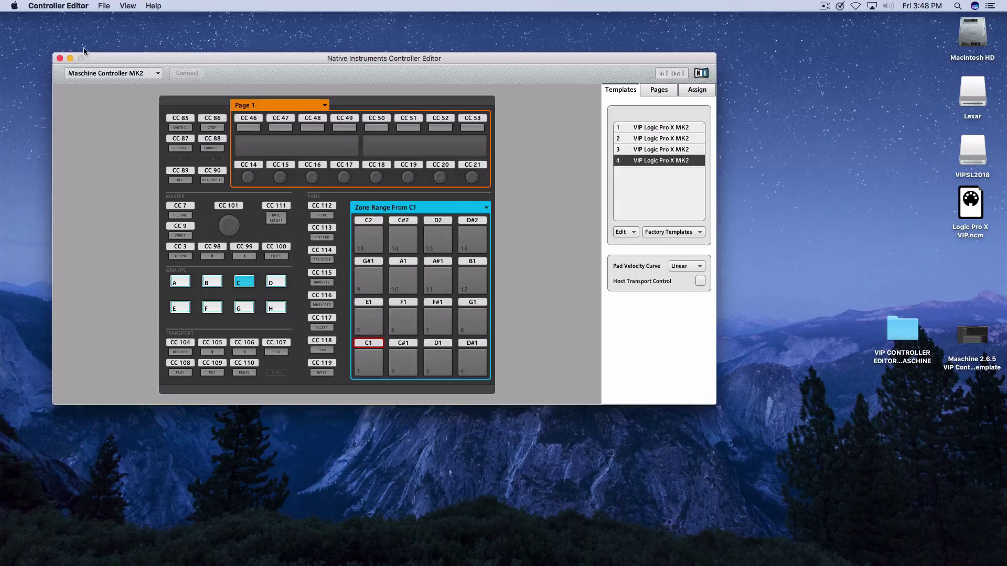
left_click(60, 59)
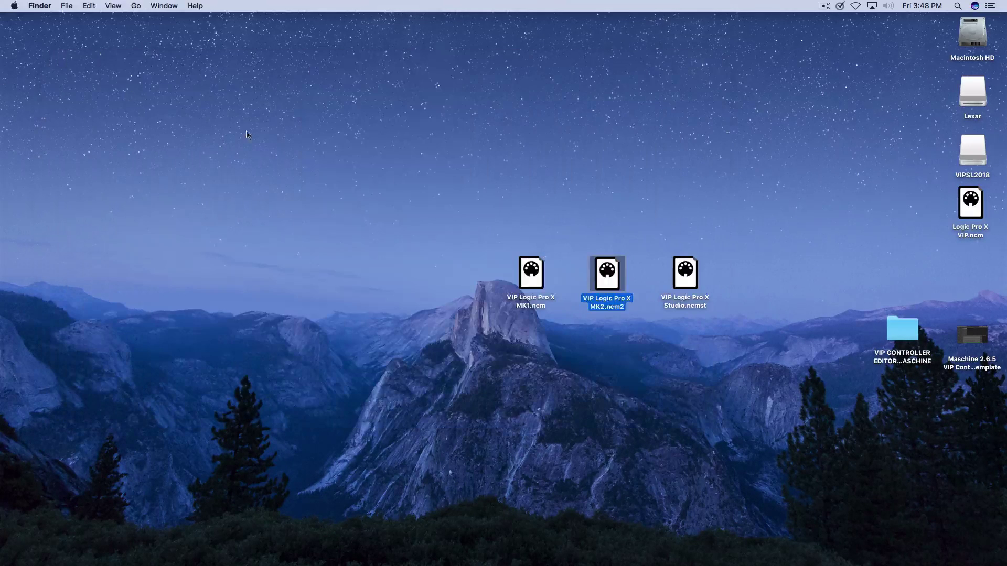
- Open VIP Logic Pro X Studio.ncmst and examine the CC 46 button's assignment, its color choices and the template's pages
left_click(678, 277)
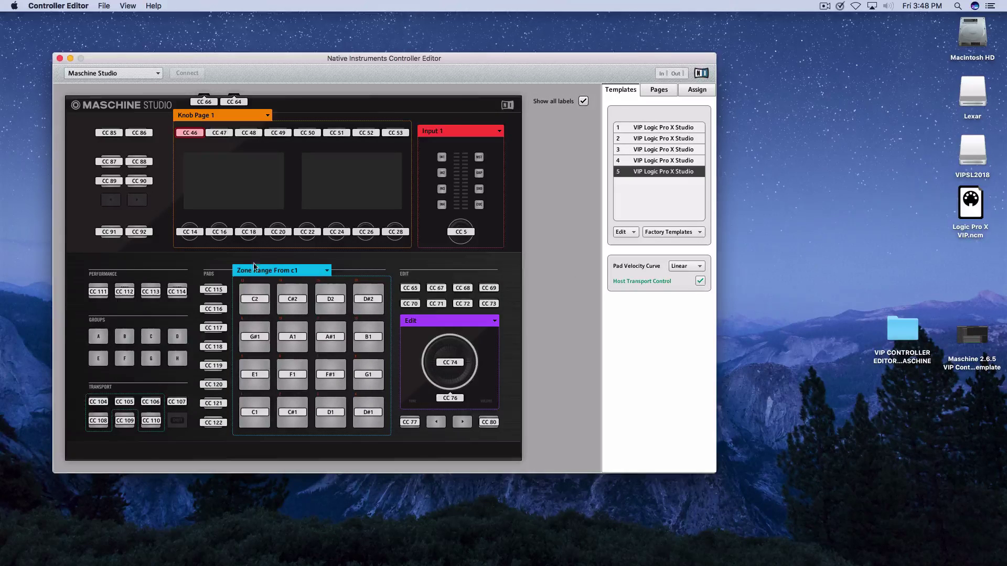
left_click(697, 91)
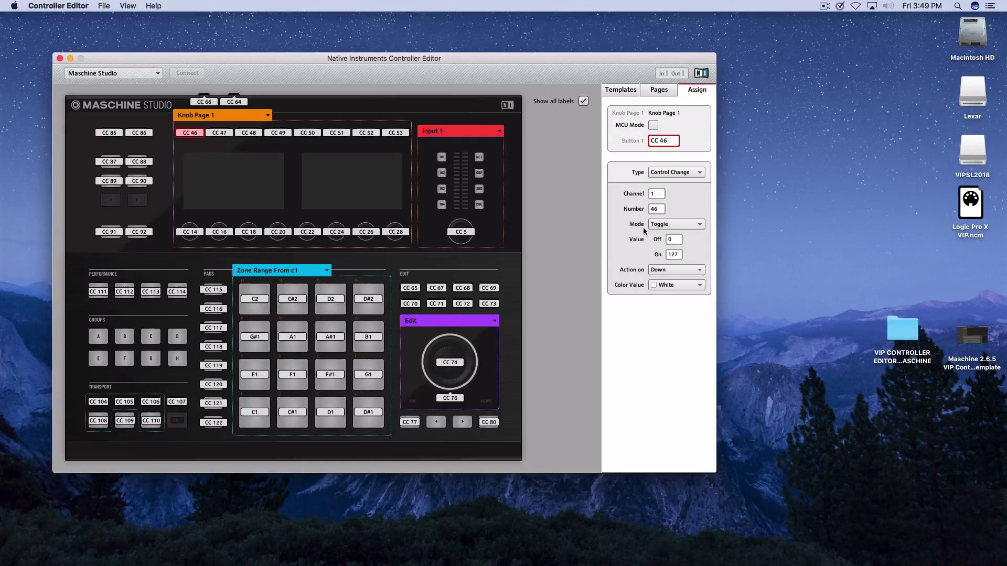
left_click(660, 286)
left_click(659, 287)
left_click(659, 92)
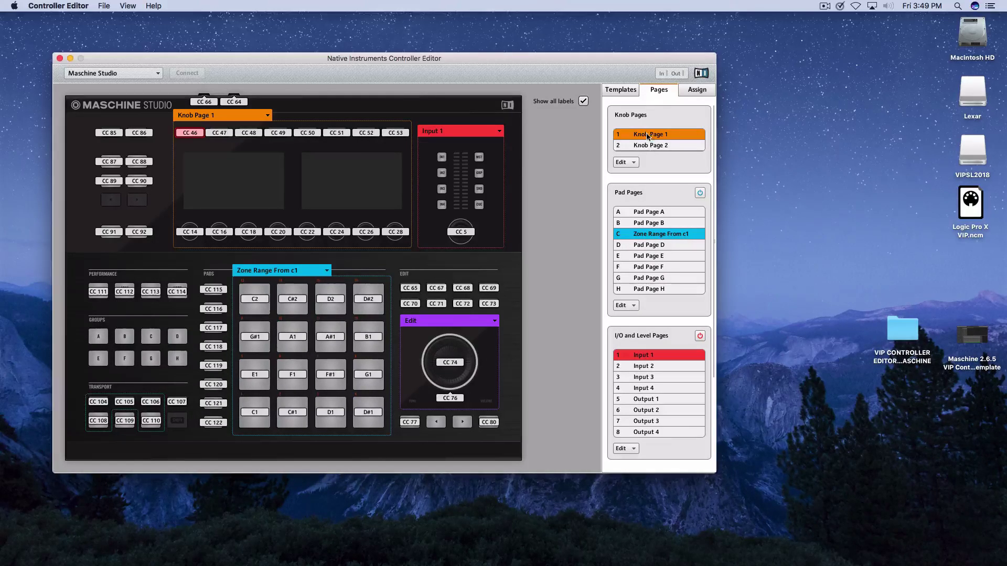
- Examine pad 1's assignment and the pad page color choices in the Studio template, and close the template
left_click(694, 94)
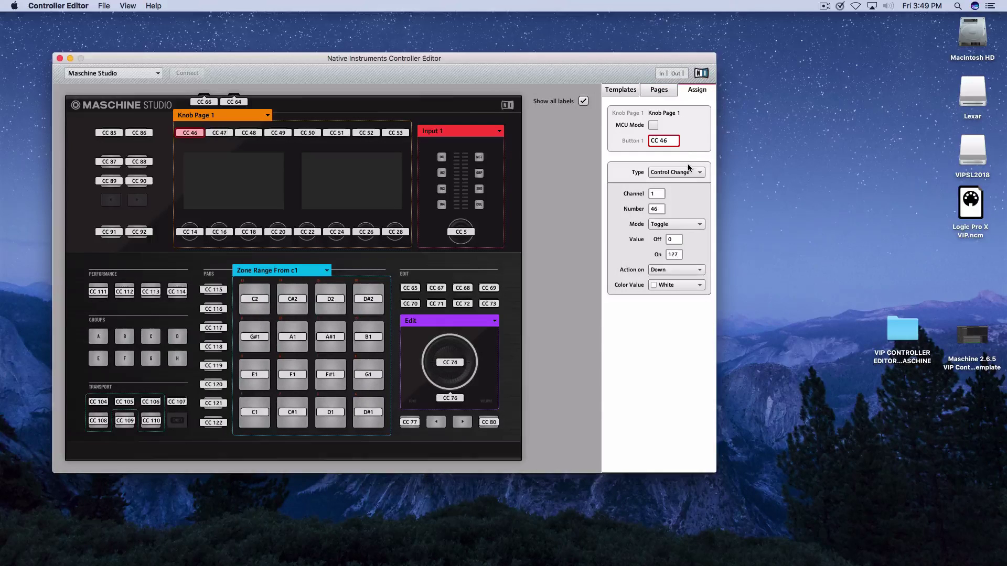
left_click(255, 413)
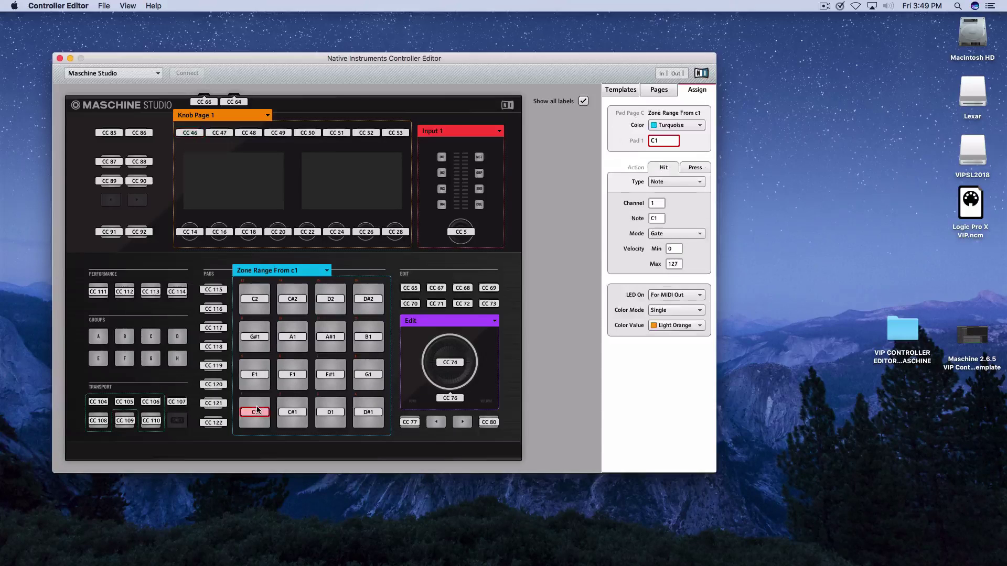
left_click(663, 127)
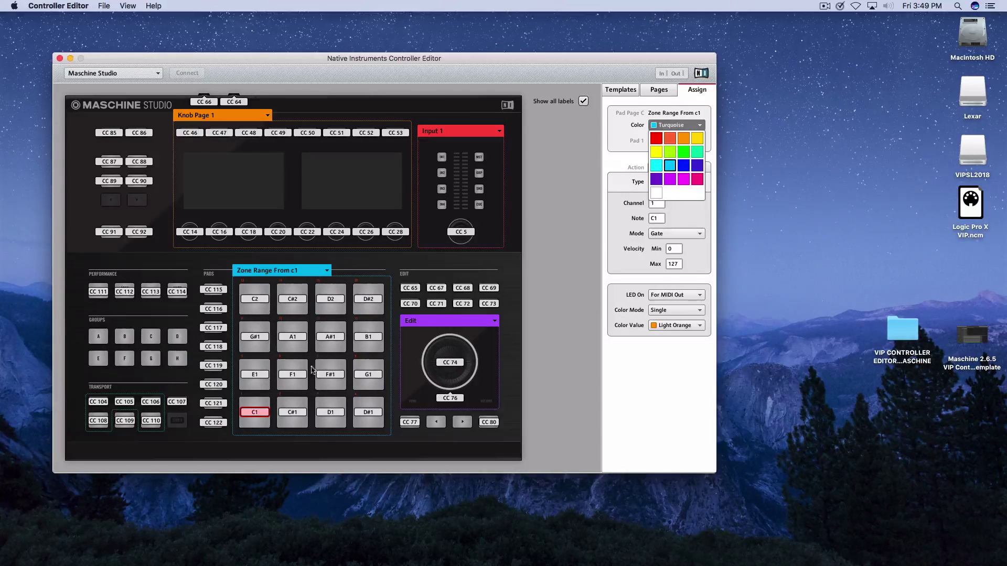
left_click(581, 155)
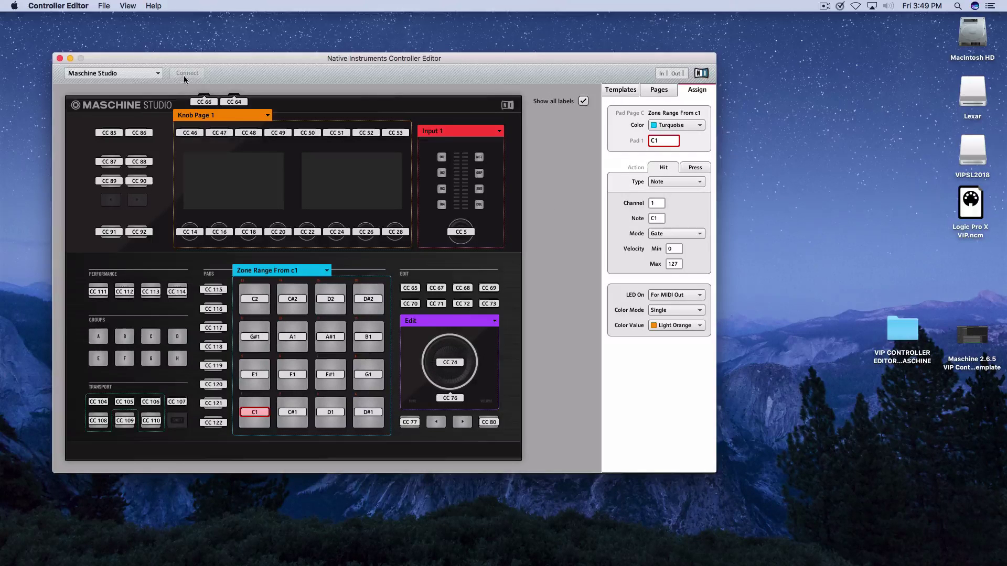
left_click(60, 58)
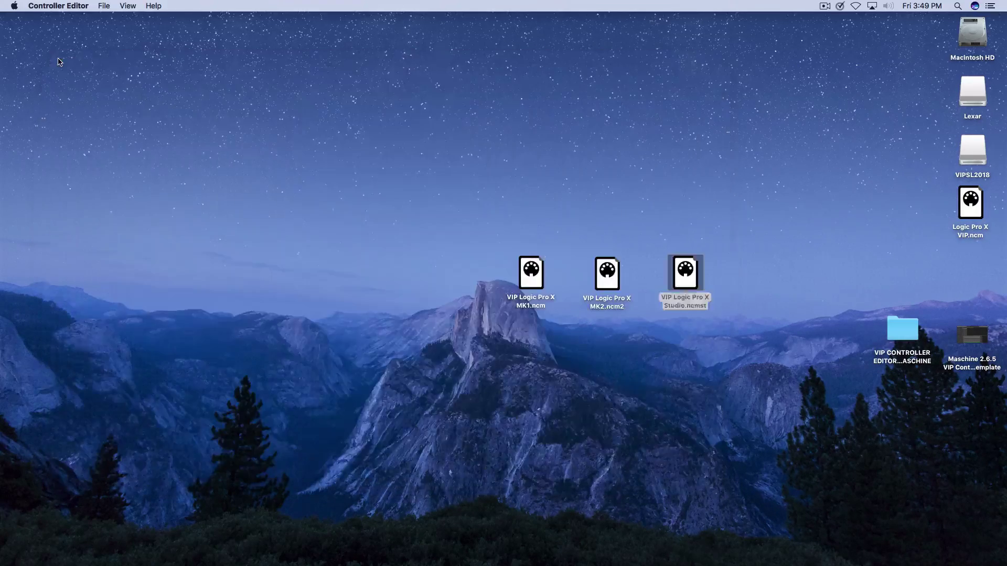
left_click(425, 314)
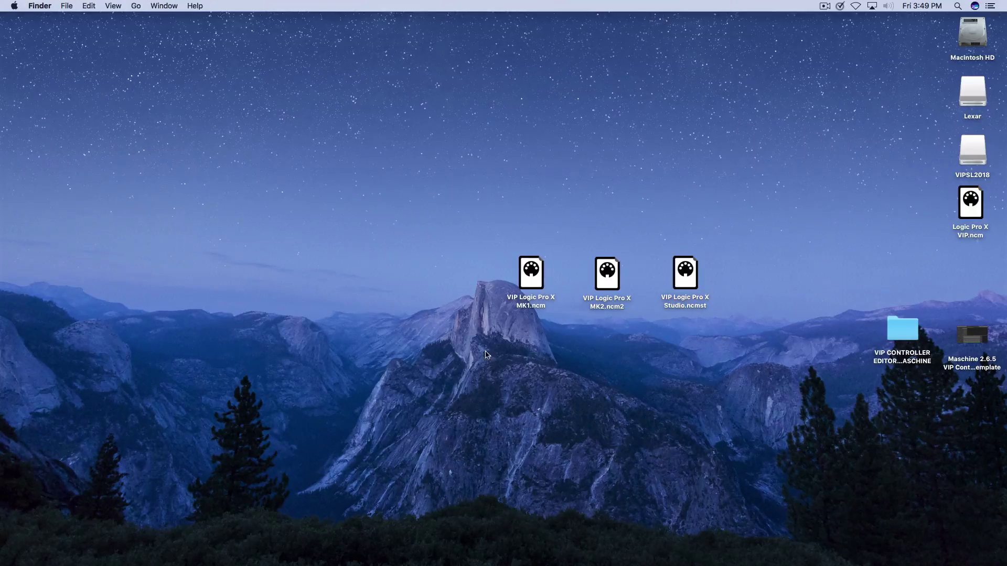
- Switch to Logic Pro X, enlarge the tracks area over the mixer, and open track 5's region in the Piano Roll
left_click(603, 556)
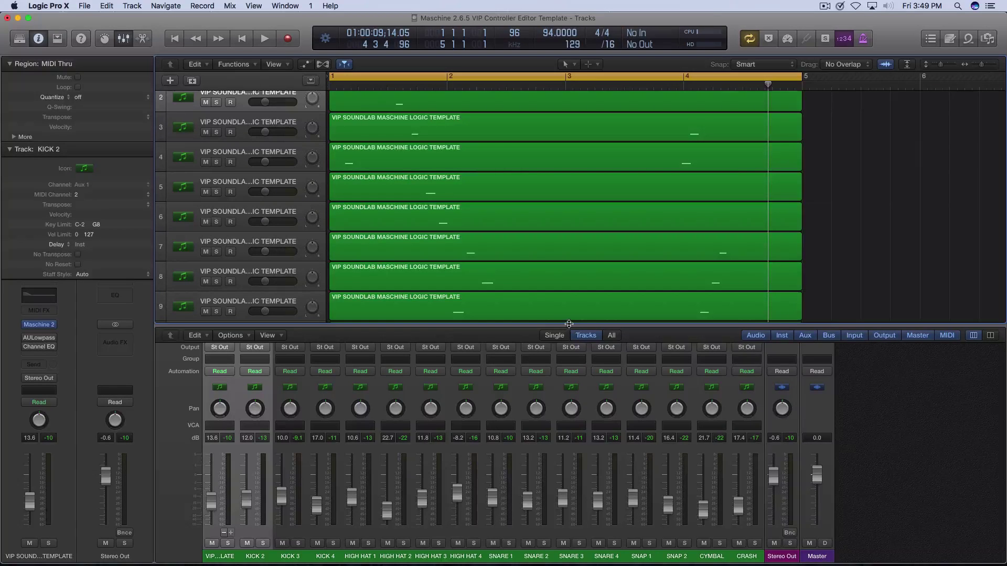
left_click_drag(569, 324, 532, 446)
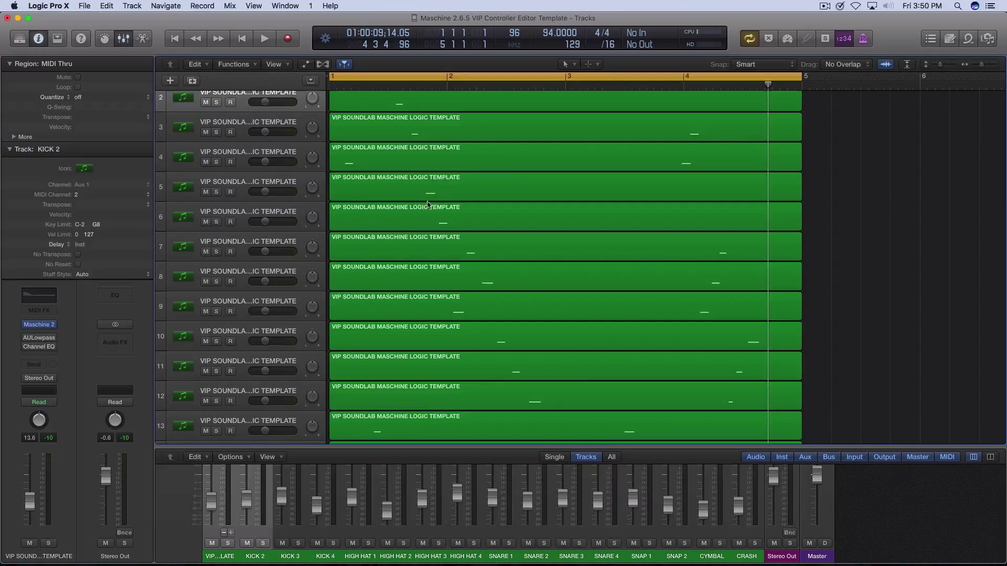
left_click(444, 186)
double_click(444, 187)
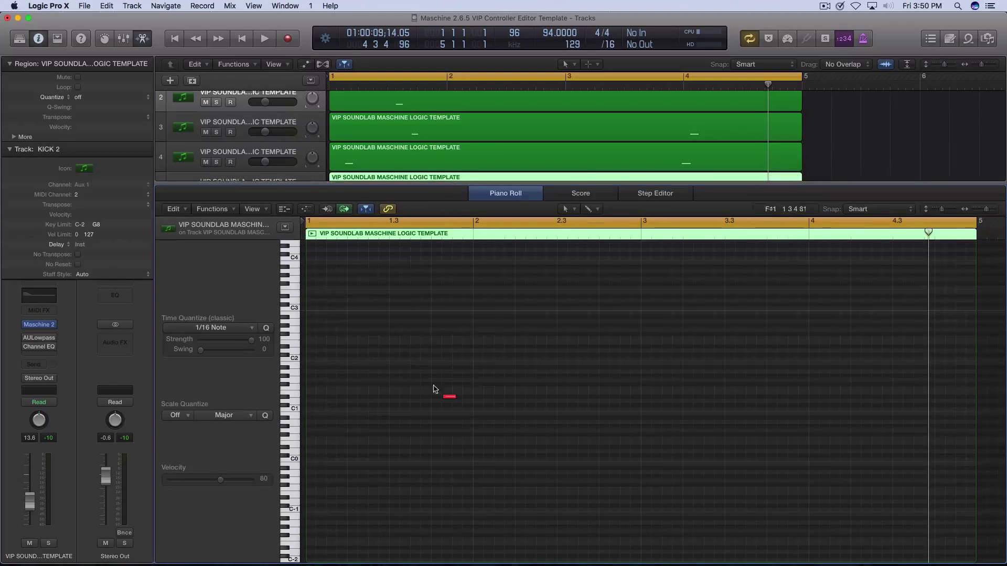
- Select the region's only note and lower its velocity to 84
left_click(572, 210)
left_click_drag(446, 412, 479, 417)
left_click_drag(511, 377, 493, 405)
left_click_drag(490, 412, 443, 384)
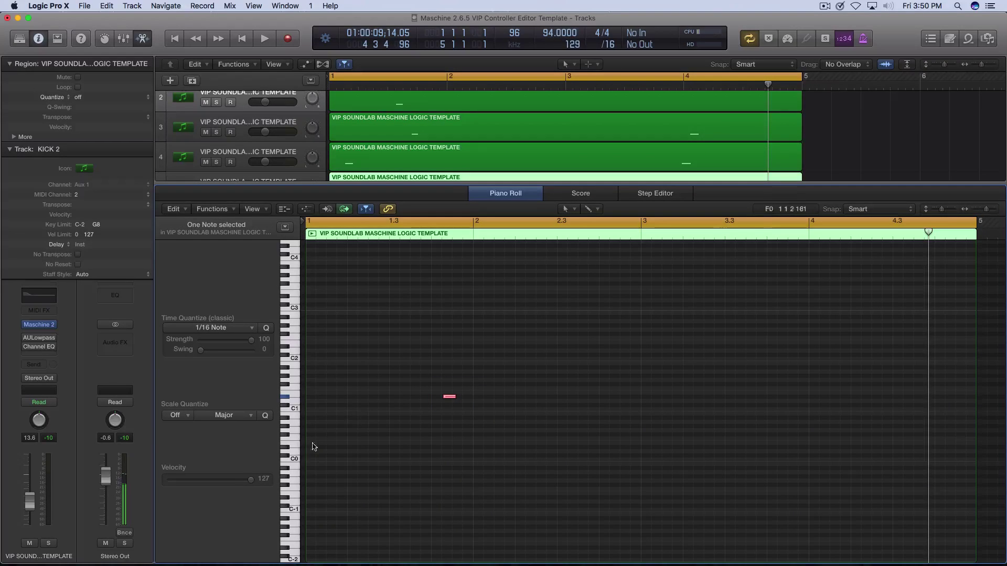
left_click_drag(251, 479, 219, 480)
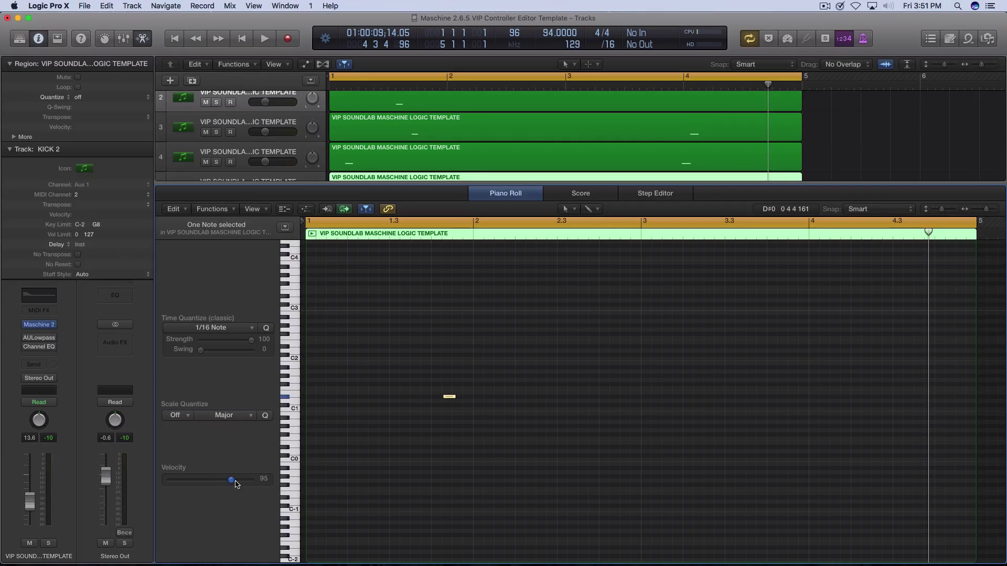
left_click_drag(218, 481, 224, 482)
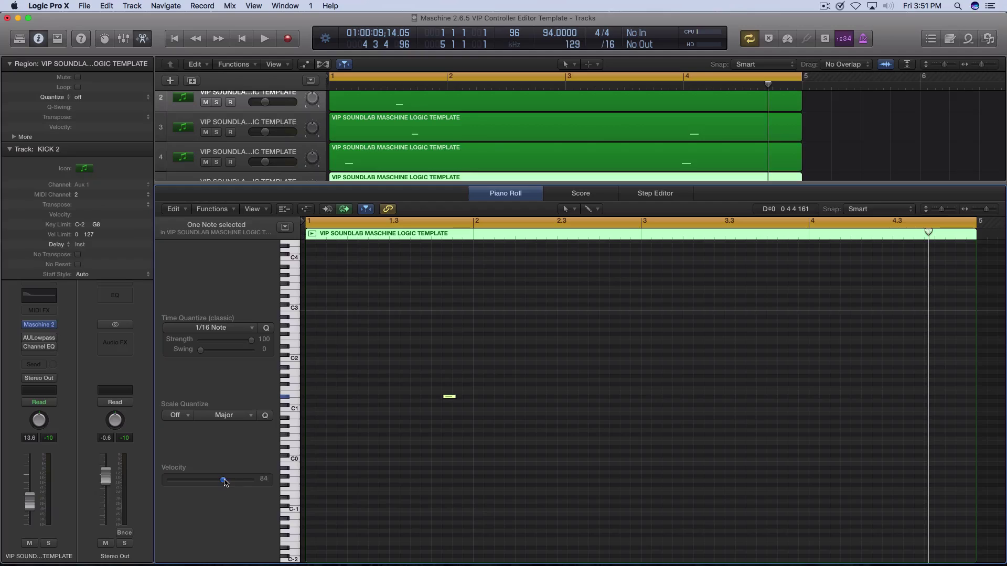
- Examine the key and scale type choices available for Scale Quantize
left_click(180, 415)
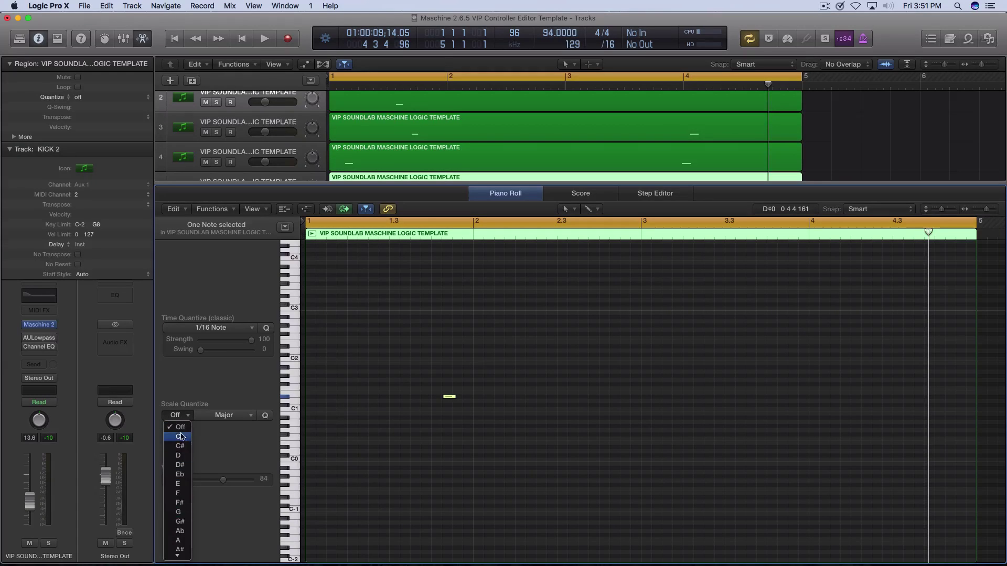
left_click(221, 431)
left_click(231, 416)
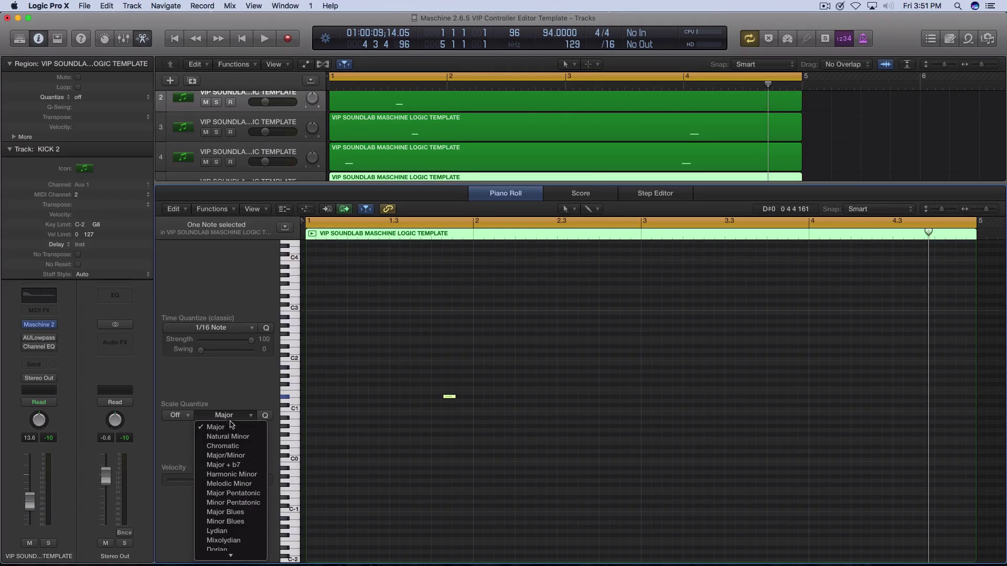
left_click(238, 422)
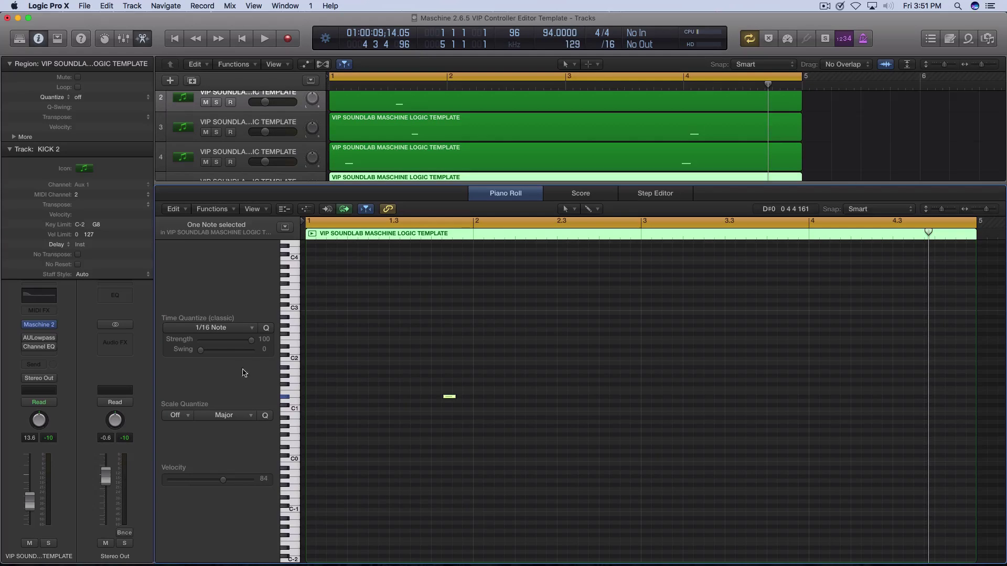
- Show the Note Velocity lane, examine its controller choices, and lower the note's velocity to 76 in the lane
left_click(304, 211)
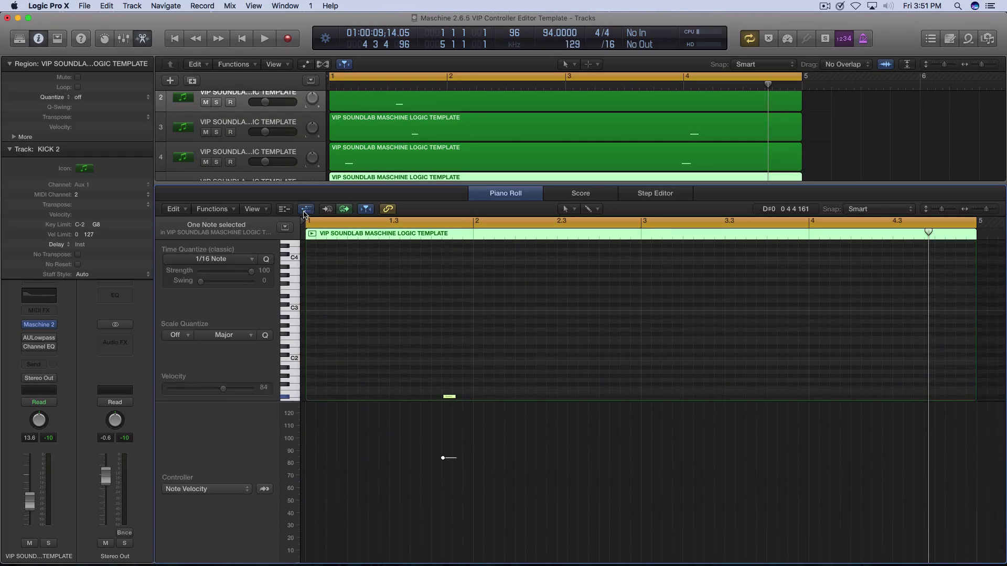
left_click(226, 493)
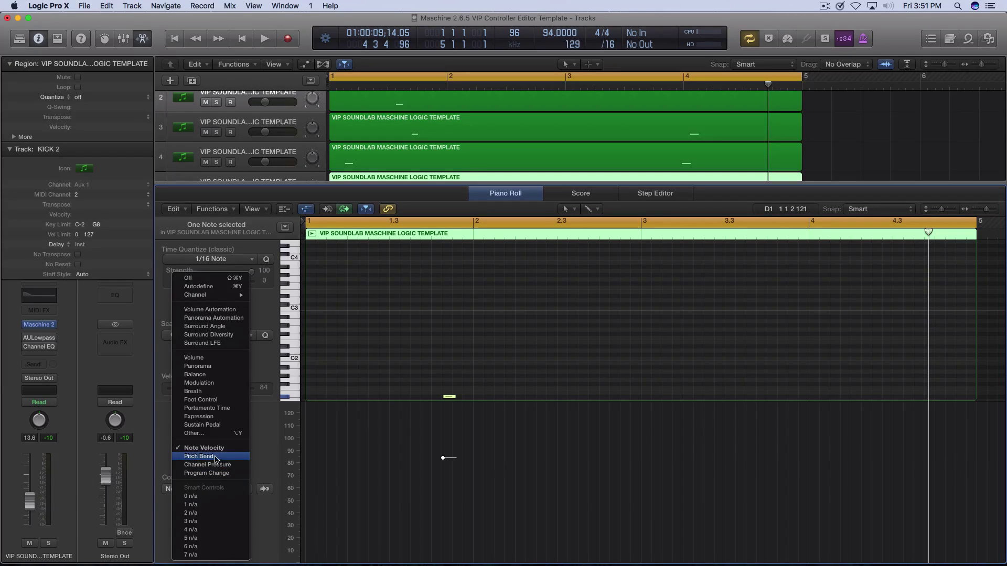
mouse_move(205, 295)
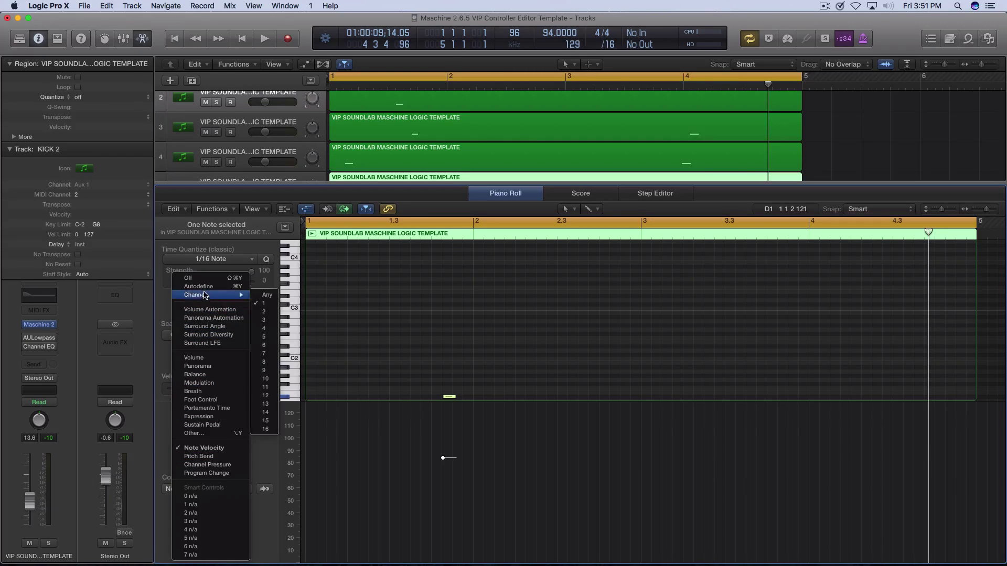
left_click(266, 449)
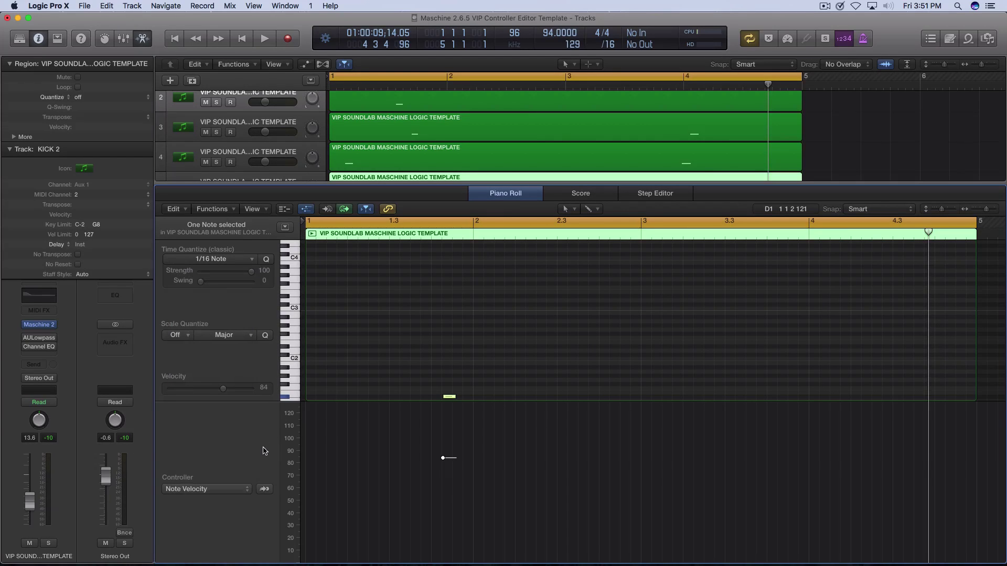
mouse_move(442, 458)
left_mouse_down()
mouse_move(443, 403)
mouse_move(442, 548)
mouse_move(443, 406)
mouse_move(444, 468)
left_mouse_up()
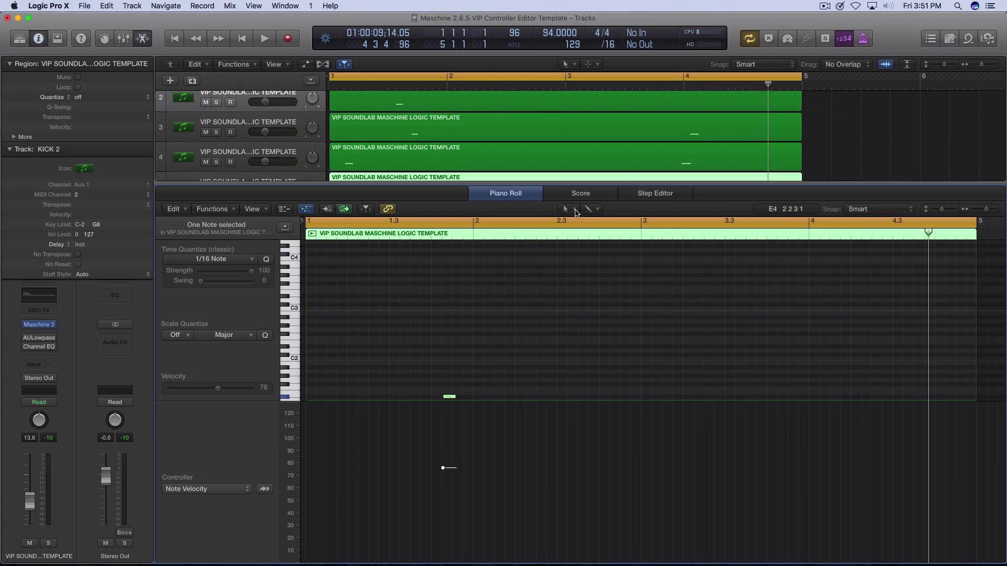
- With the Pencil tool, draw eight notes of varied pitch and length after the existing one, from G1 at bar 2 into bar 4
left_click(575, 210)
key("Return")
left_click(475, 380)
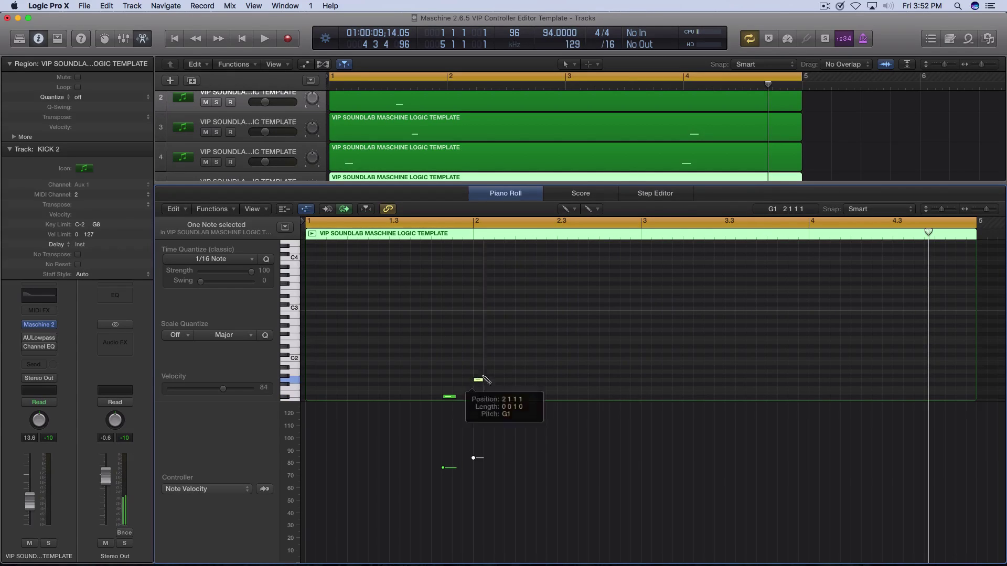
left_click(517, 363)
left_click(569, 350)
left_click(654, 342)
left_click_drag(685, 367, 797, 367)
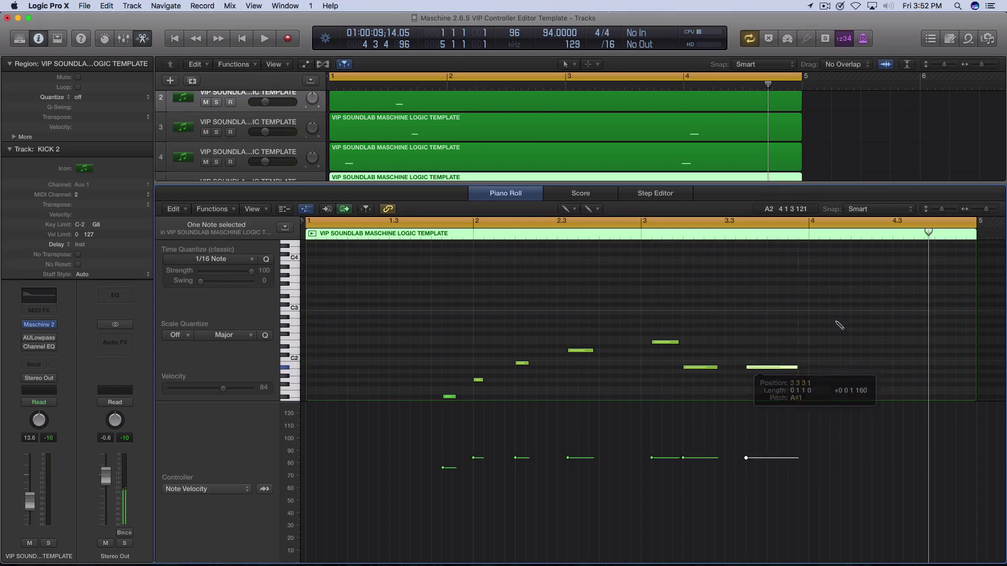
left_click_drag(832, 321, 884, 321)
left_click(874, 300)
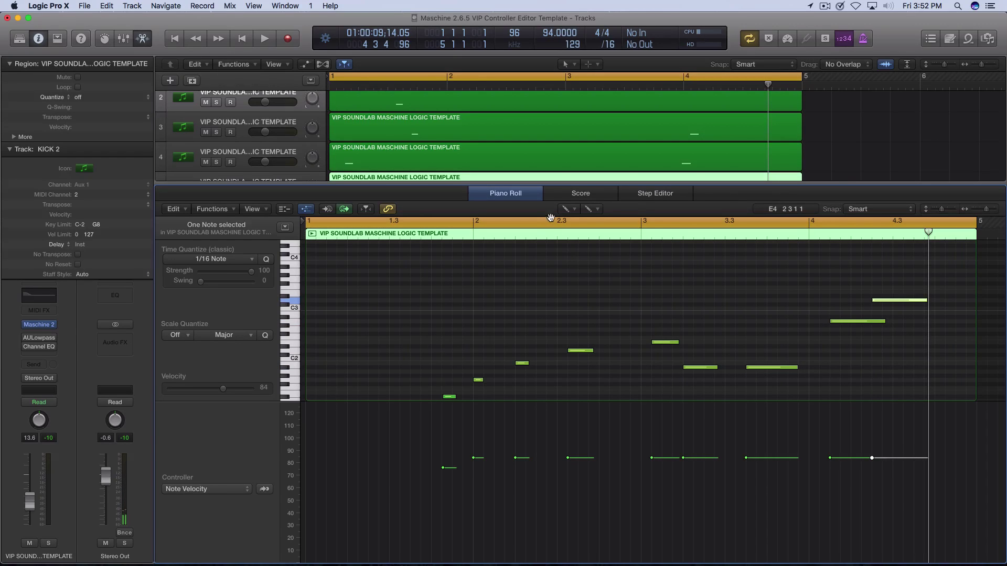
- Set the velocities of the first seven drawn notes to about 97, 96, 74, 116, 93, 104 and 97 in the velocity lane
key("Escape")
key("Escape")
left_click(474, 458)
left_click_drag(474, 459, 568, 471)
left_click_drag(653, 458, 652, 418)
left_click_drag(683, 458, 683, 447)
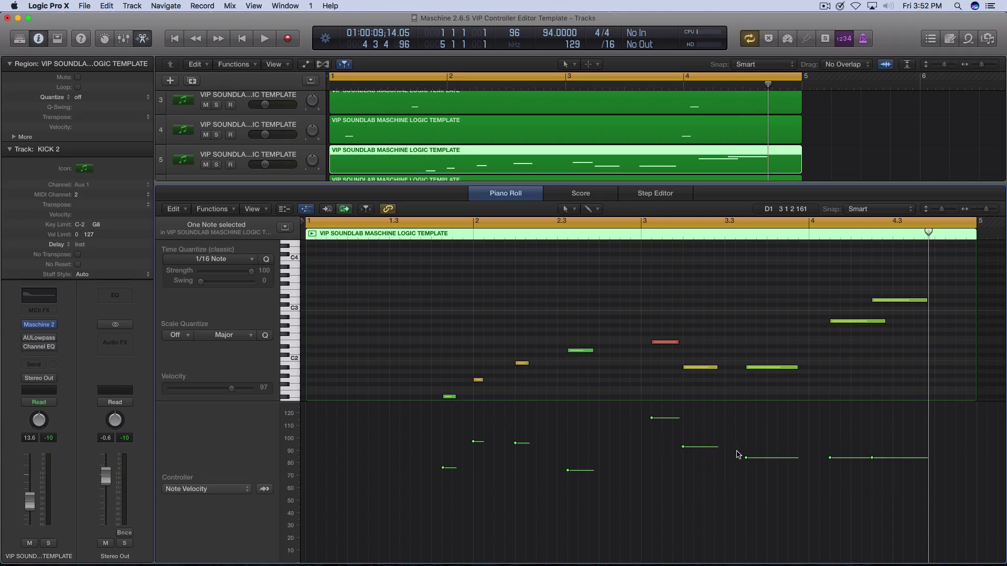
left_click_drag(746, 460, 747, 432)
left_click_drag(830, 460, 830, 442)
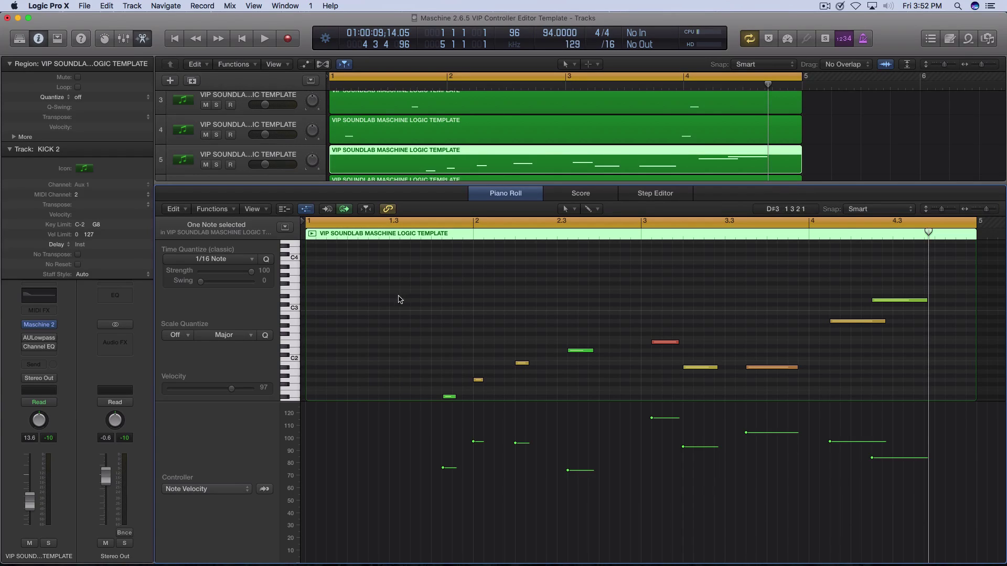
- Audition various keys on the Piano Roll keyboard to hear their sounds and select the notes on each pitch
left_click(294, 347)
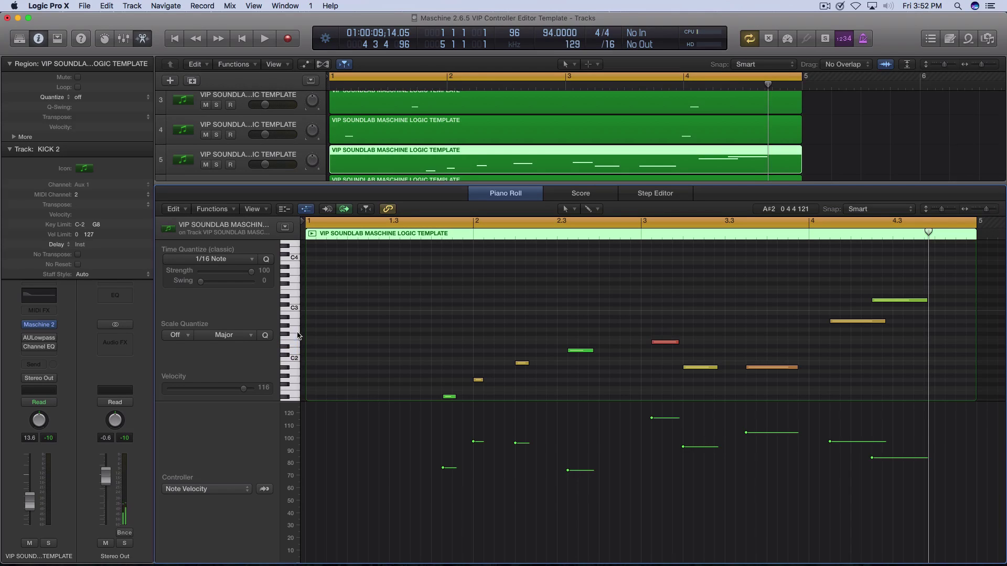
left_click(293, 363)
left_click(292, 379)
scroll(300, 370, "down", 5)
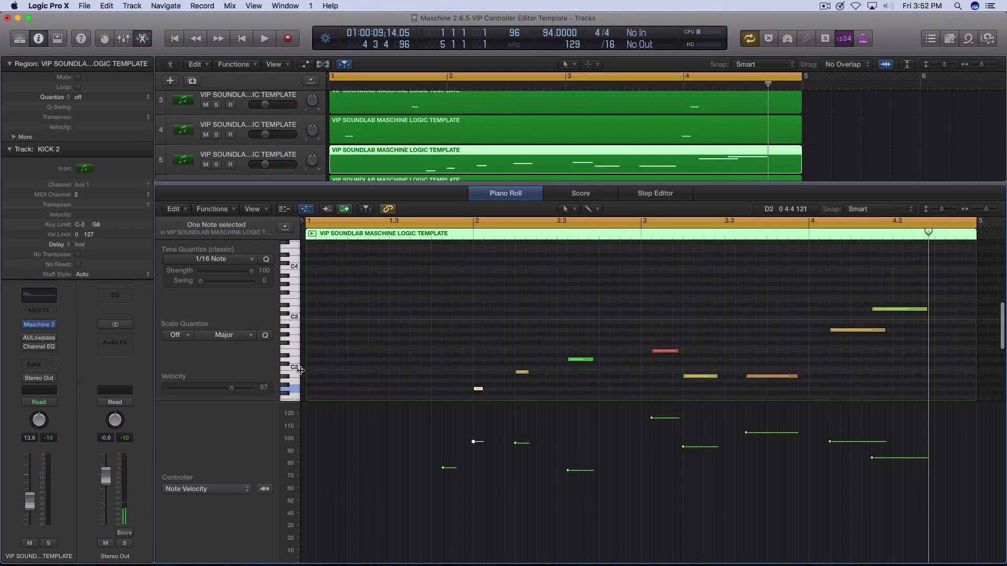
left_click(299, 355)
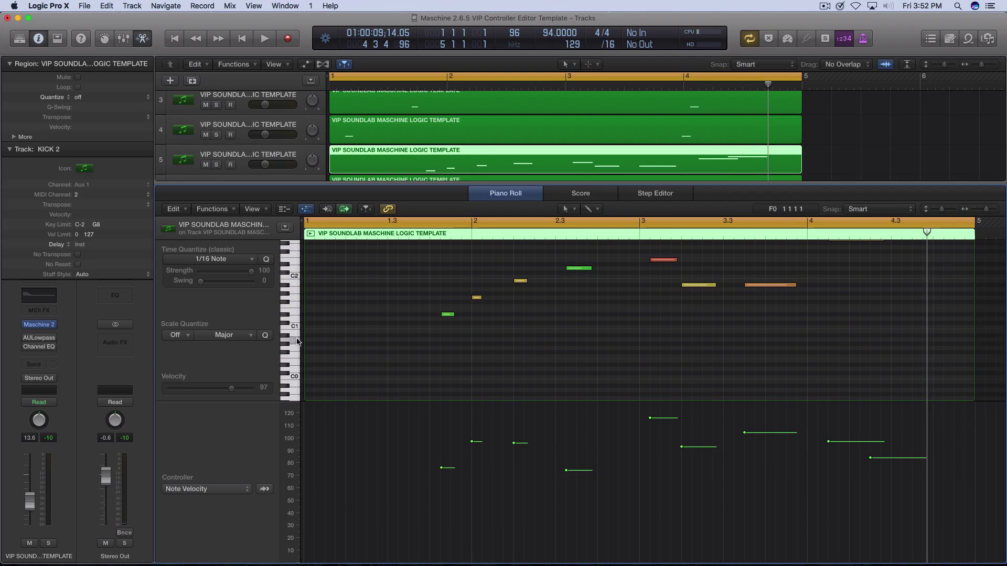
left_click(294, 287)
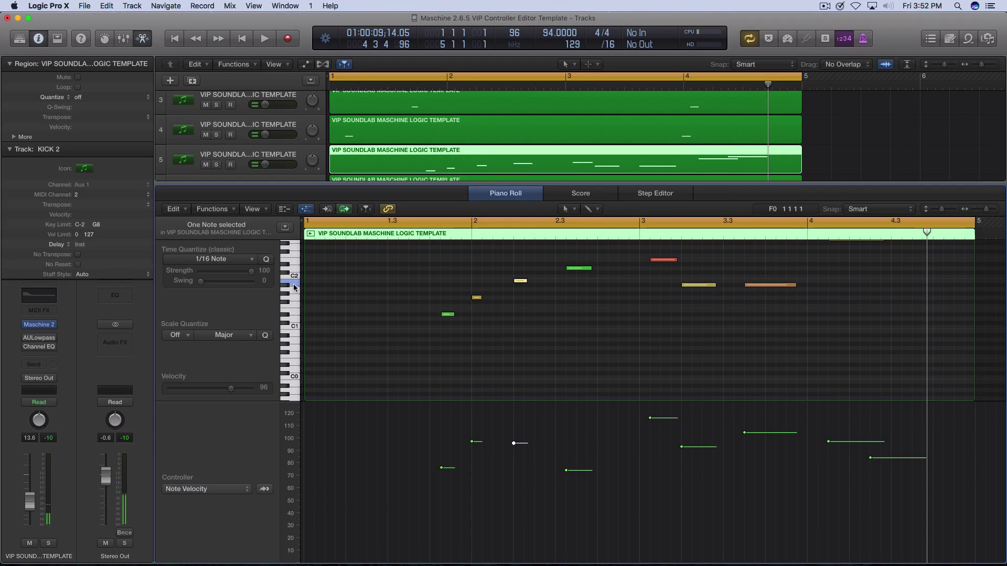
left_click(293, 288)
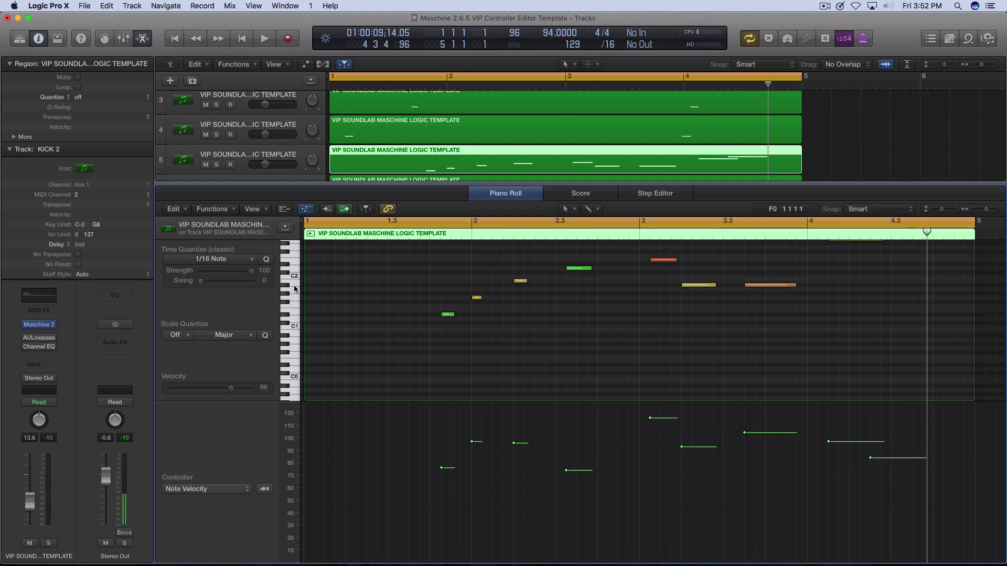
left_click(287, 288)
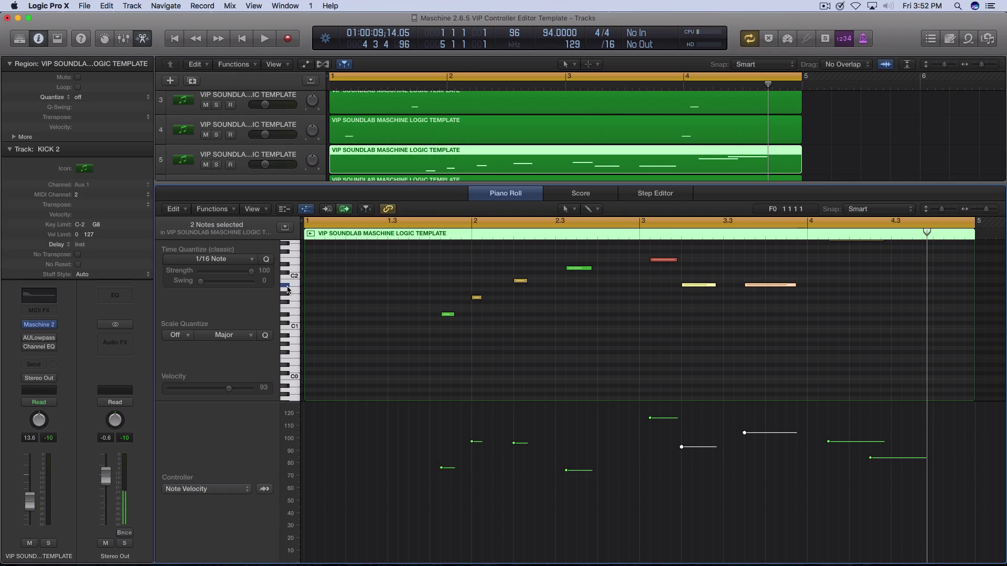
left_click(290, 289)
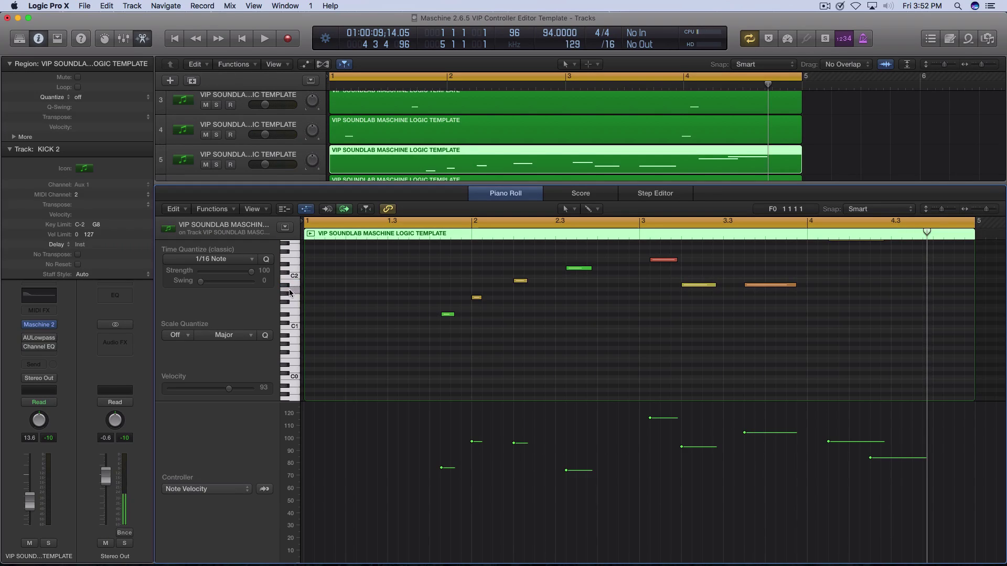
scroll(290, 296, "down", 1)
scroll(292, 303, "right", 1)
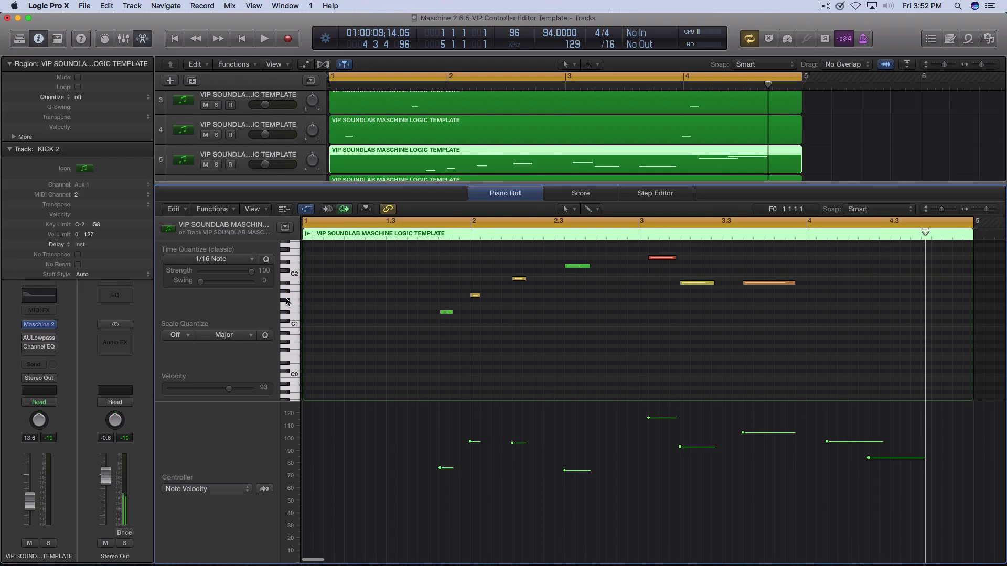
scroll(292, 310, "right", 1)
scroll(292, 314, "down", 1)
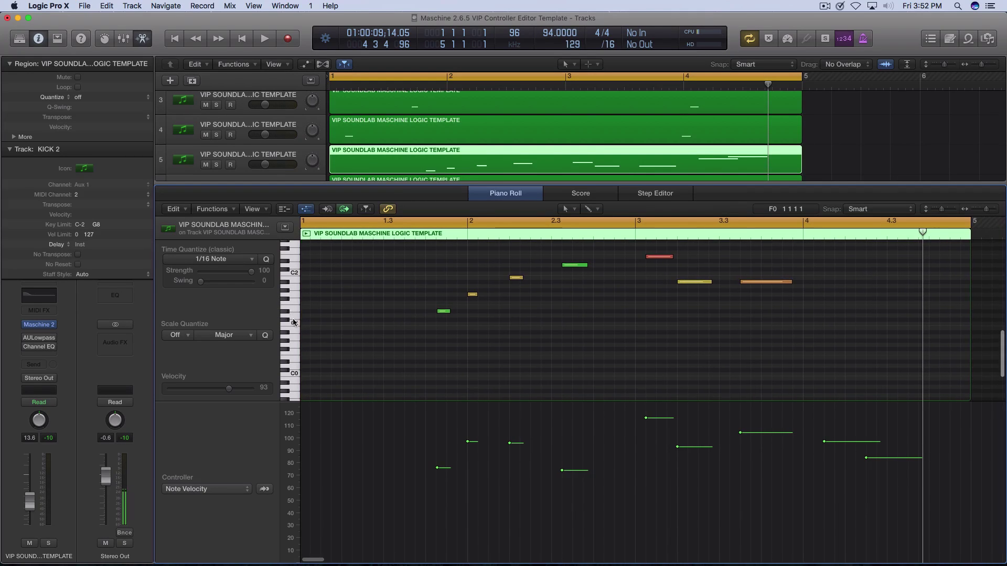
left_click(286, 313)
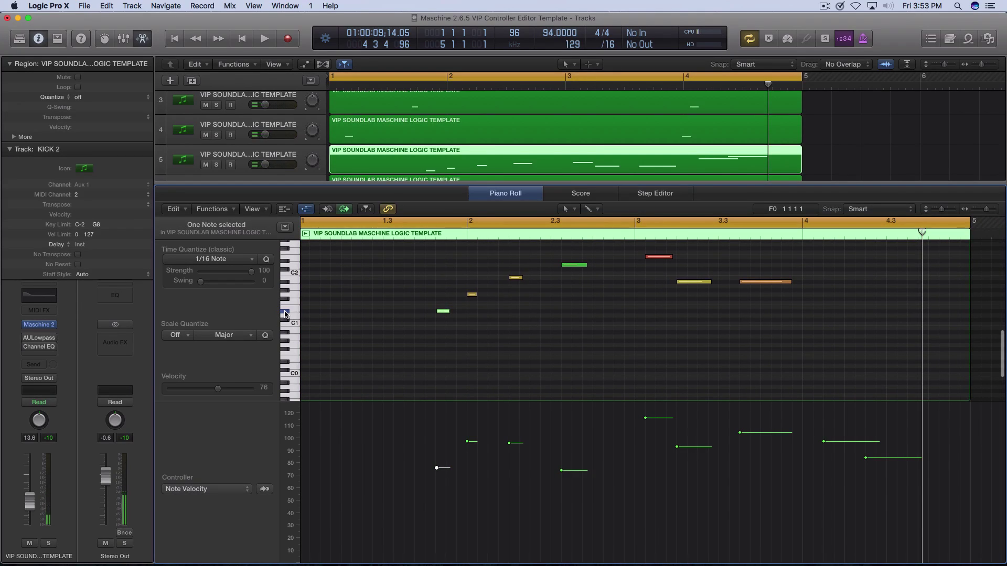
- Audition the G1 key on the Piano Roll keyboard and examine the higher octaves up to C5
left_click(296, 295)
scroll(297, 295, "right", 1)
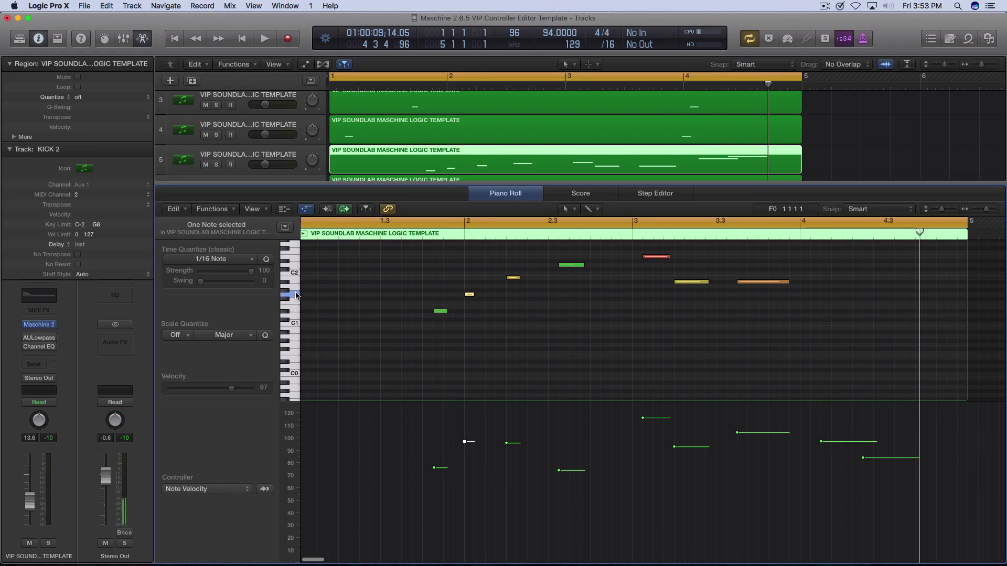
scroll(325, 296, "up", 5)
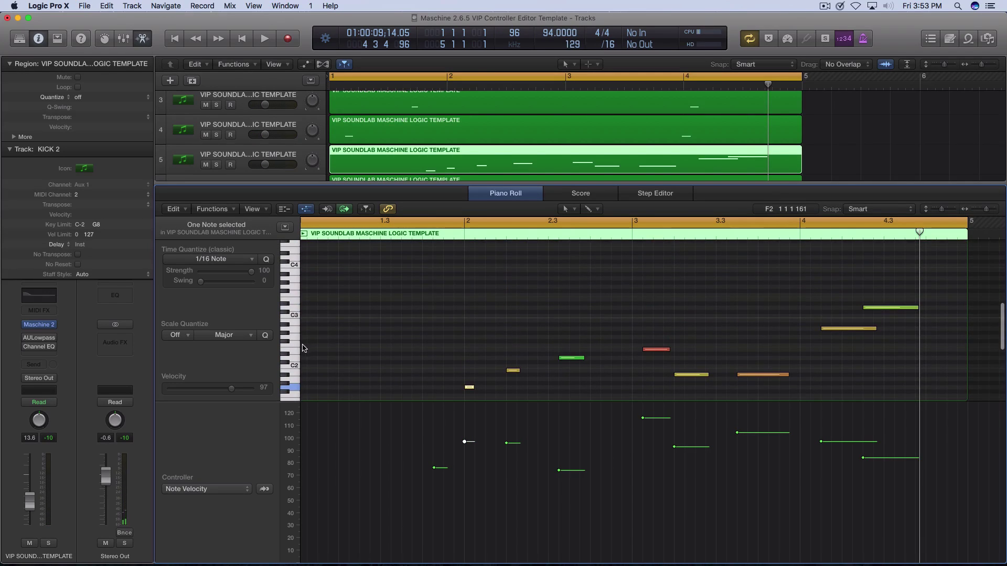
scroll(304, 312, "up", 3)
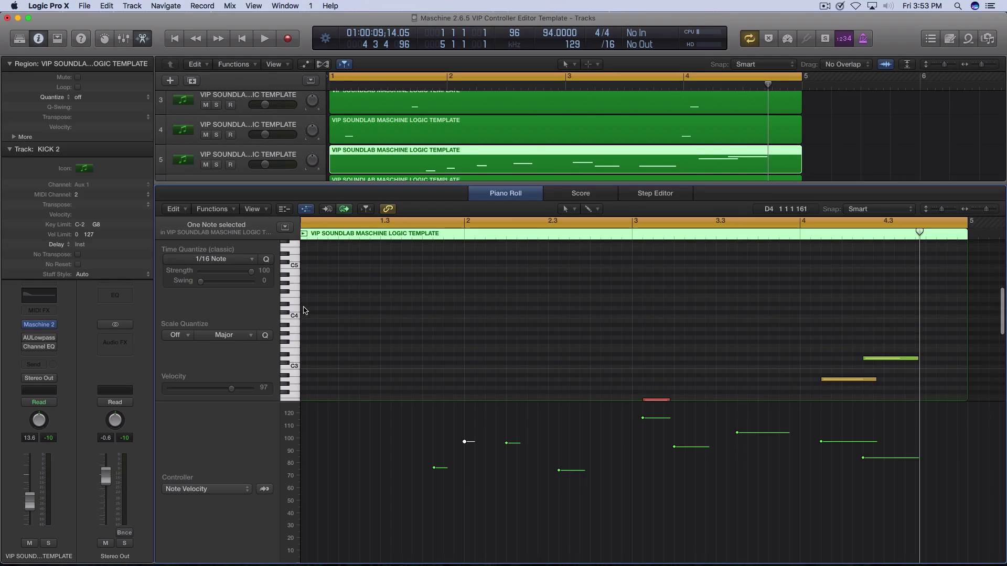
scroll(304, 310, "down", 5)
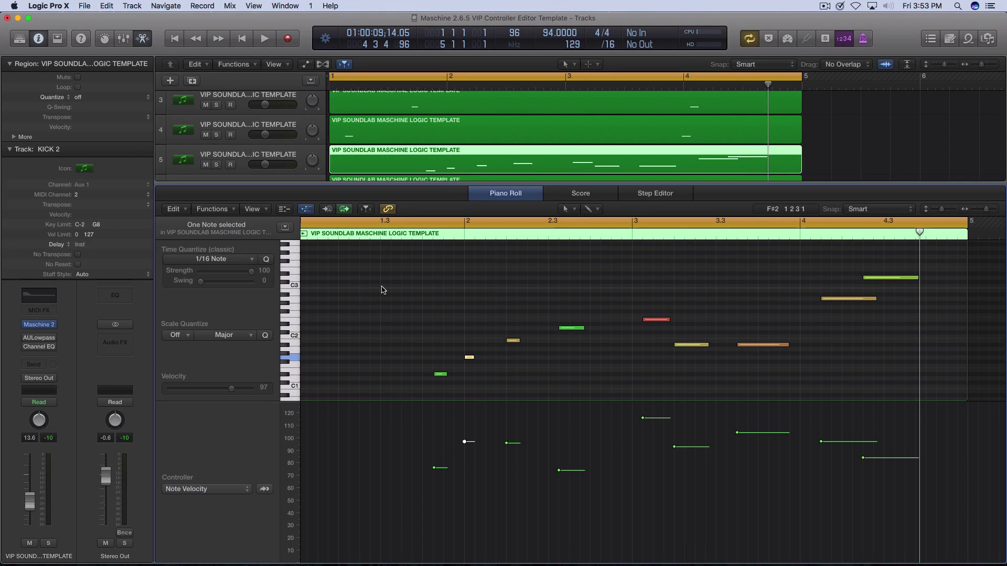
- Give the track list more room above the Piano Roll, and move the seven notes following the bar 2 note down to G1
left_click_drag(446, 184, 442, 336)
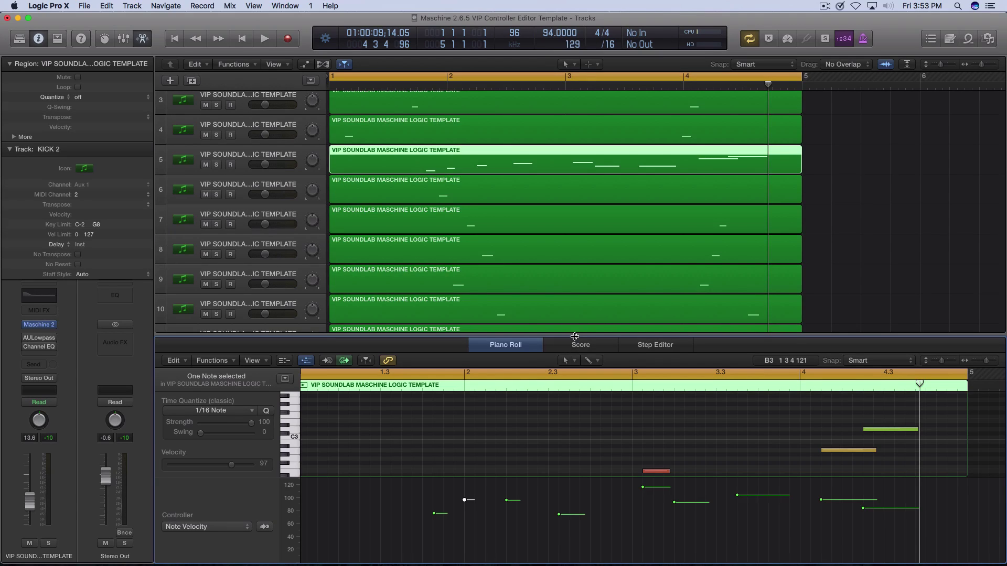
left_click_drag(574, 337, 576, 255)
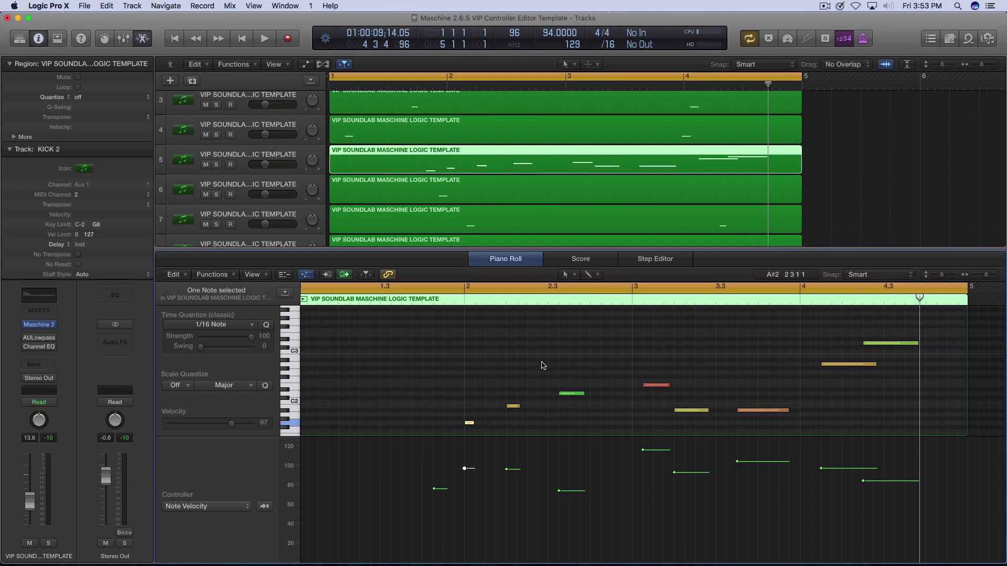
left_click_drag(512, 406, 513, 426)
left_click_drag(574, 394, 574, 422)
left_click_drag(654, 385, 704, 425)
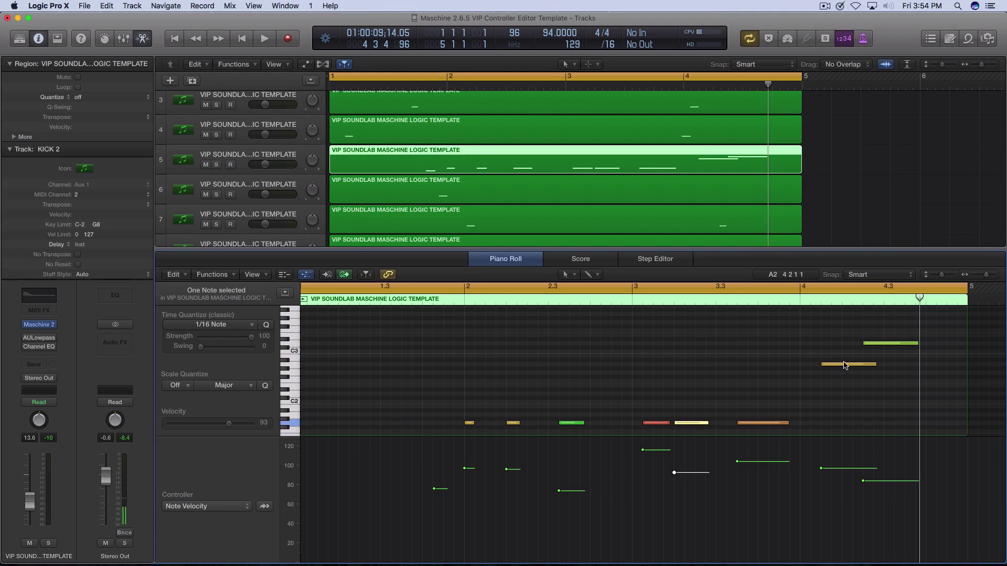
left_click_drag(870, 338, 914, 428)
left_click(878, 407)
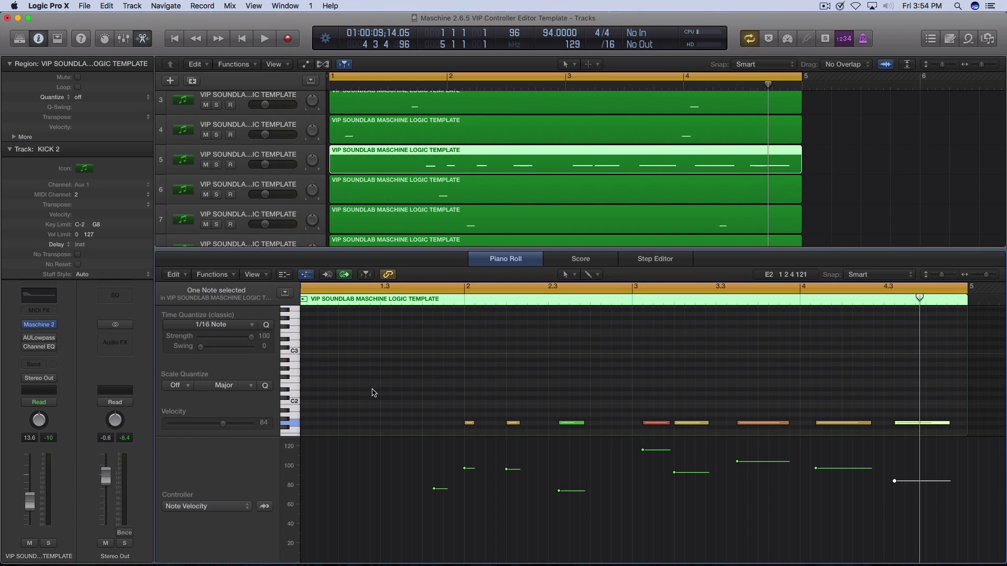
- Show the Mixer in place of the Piano Roll and enlarge it until the channel strips' inputs, effects and faders are in view
scroll(372, 389, "left", 1)
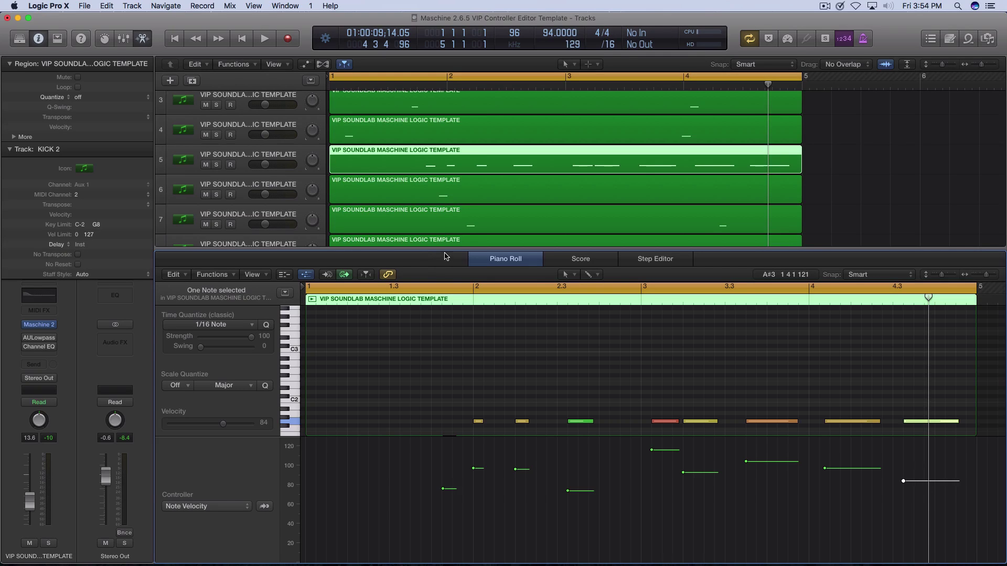
left_click_drag(447, 250, 446, 395)
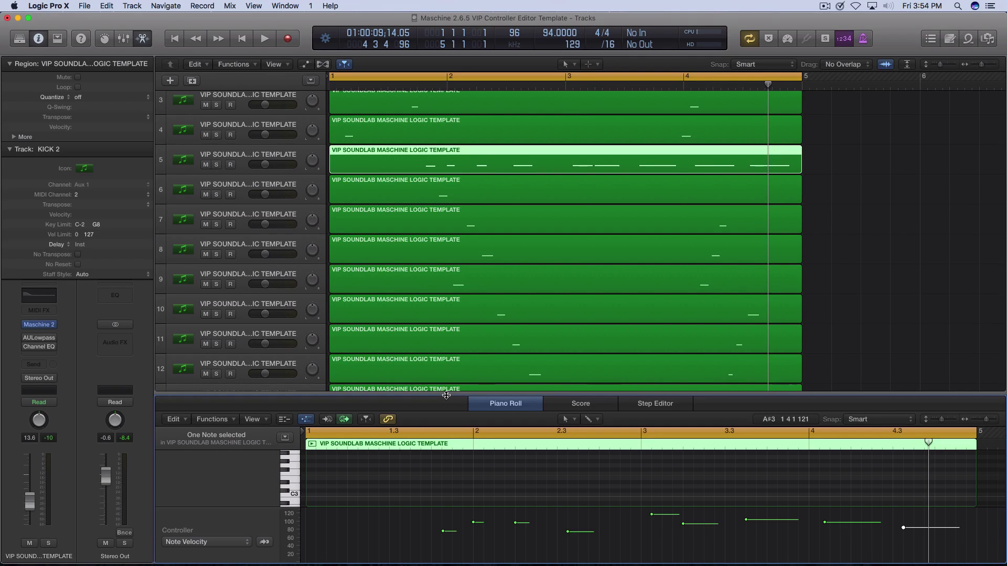
key("x")
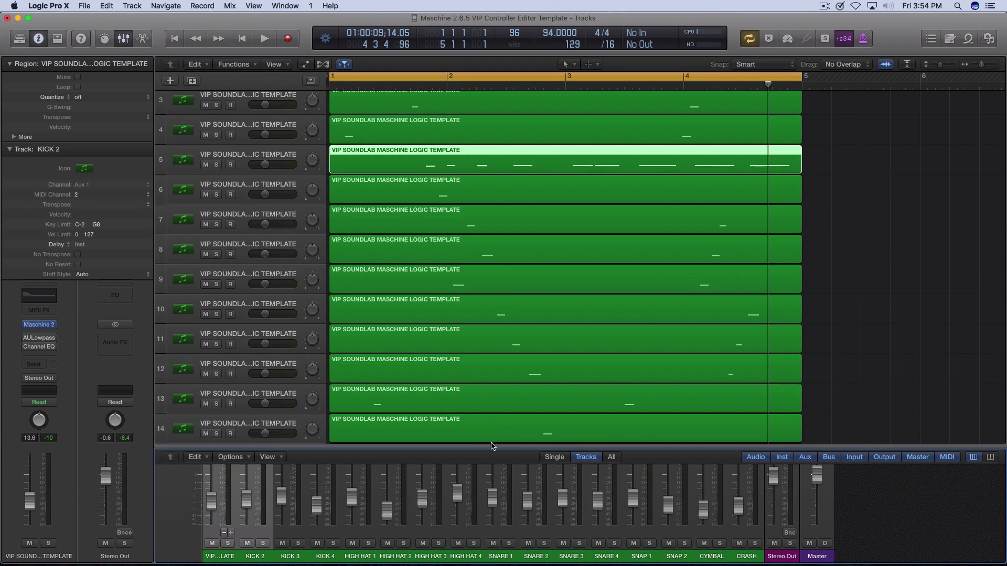
left_click_drag(492, 446, 499, 231)
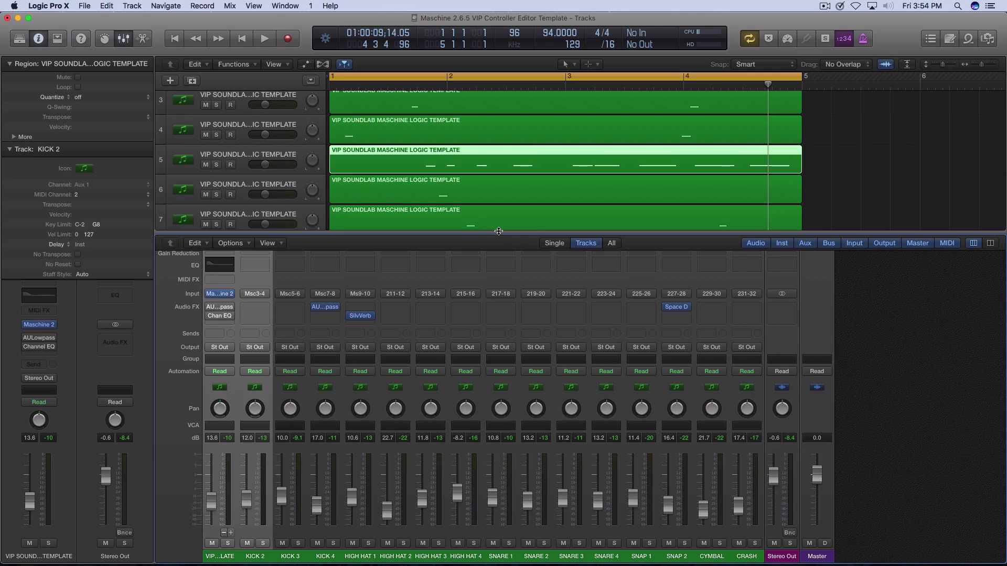